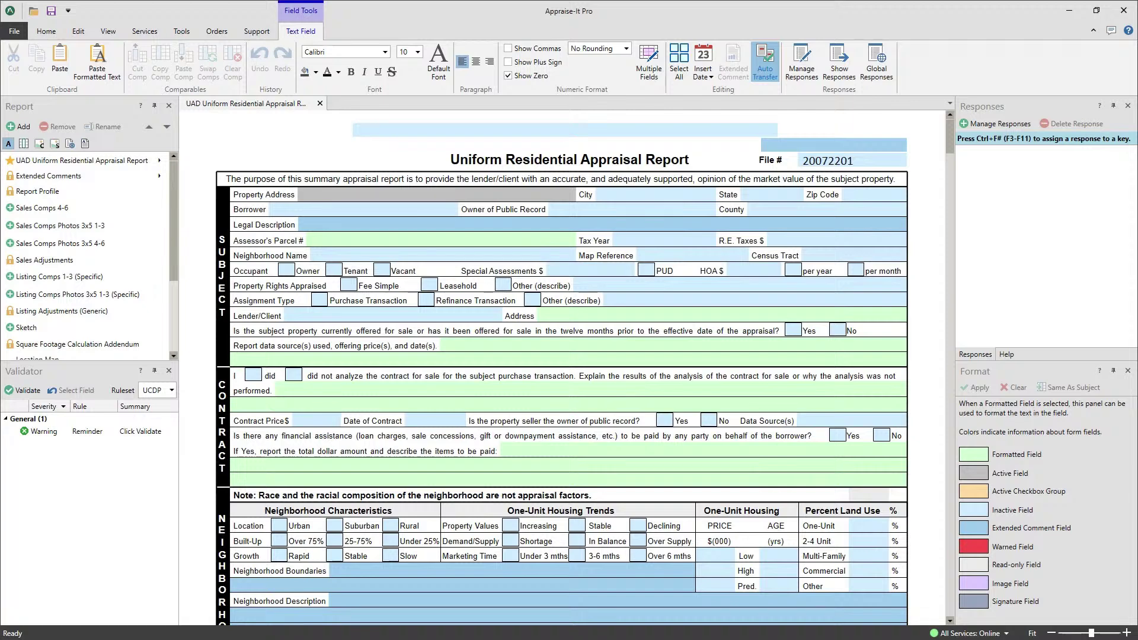
Launch Sketch-It from Appraise-It Pro's Tools and look over its sketch setup options.
{"action": "left_click", "coordinate": [181, 35]}
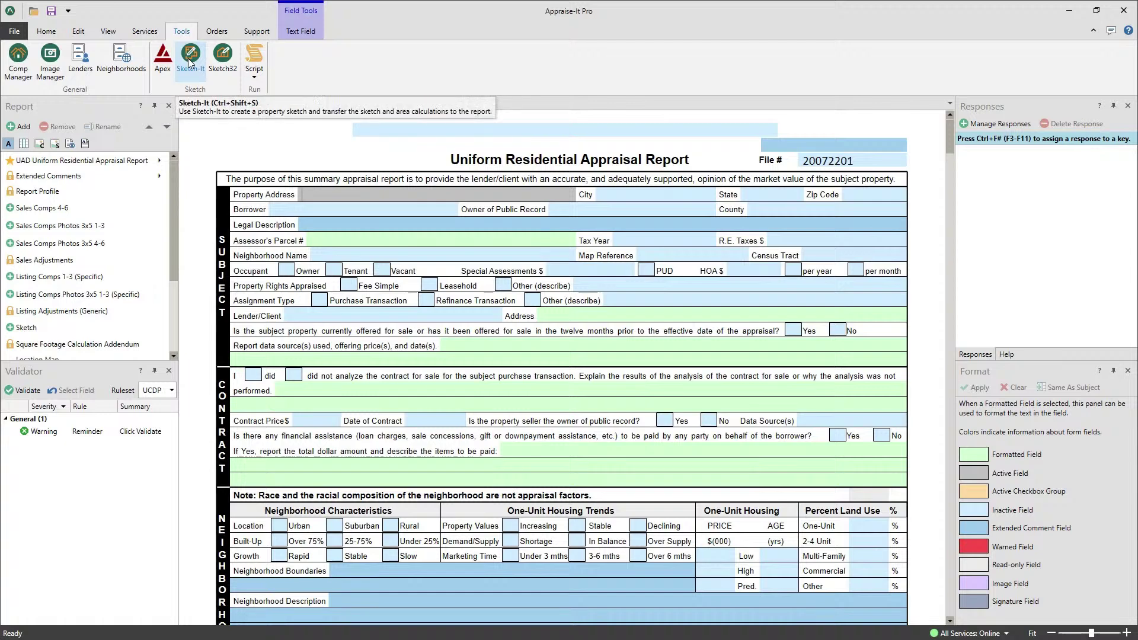
{"action": "left_click", "coordinate": [190, 59]}
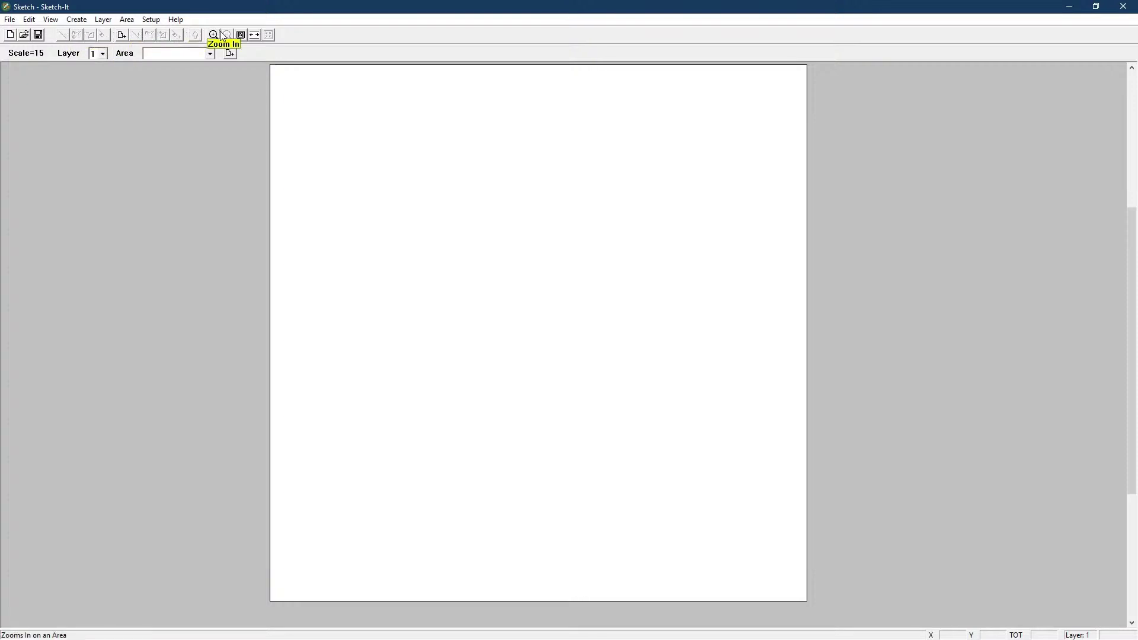
{"action": "left_click", "coordinate": [152, 22]}
{"action": "mouse_move", "coordinate": [79, 23]}
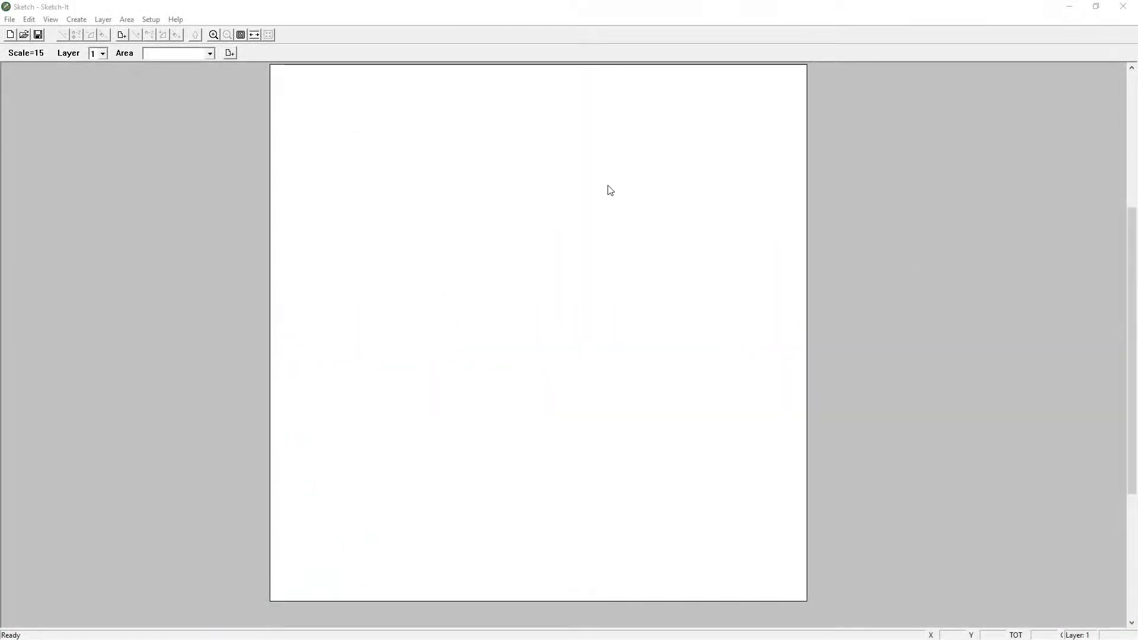
Start a new area set to Living Area, named First Floor, posting to 1.
{"action": "left_click", "coordinate": [229, 58]}
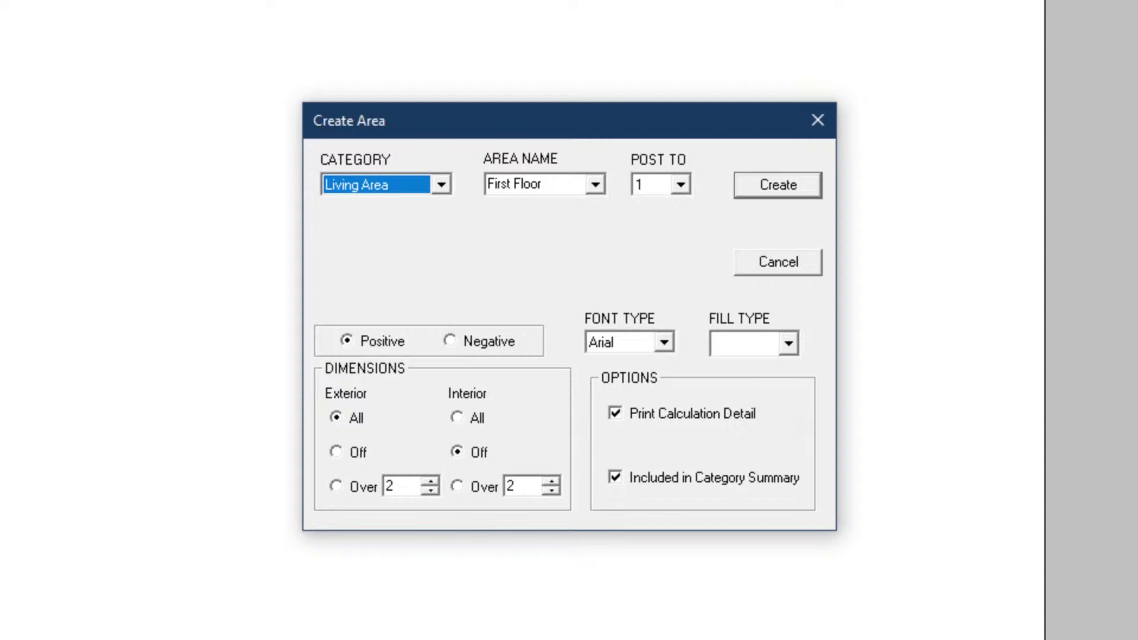
{"action": "left_click", "coordinate": [443, 184]}
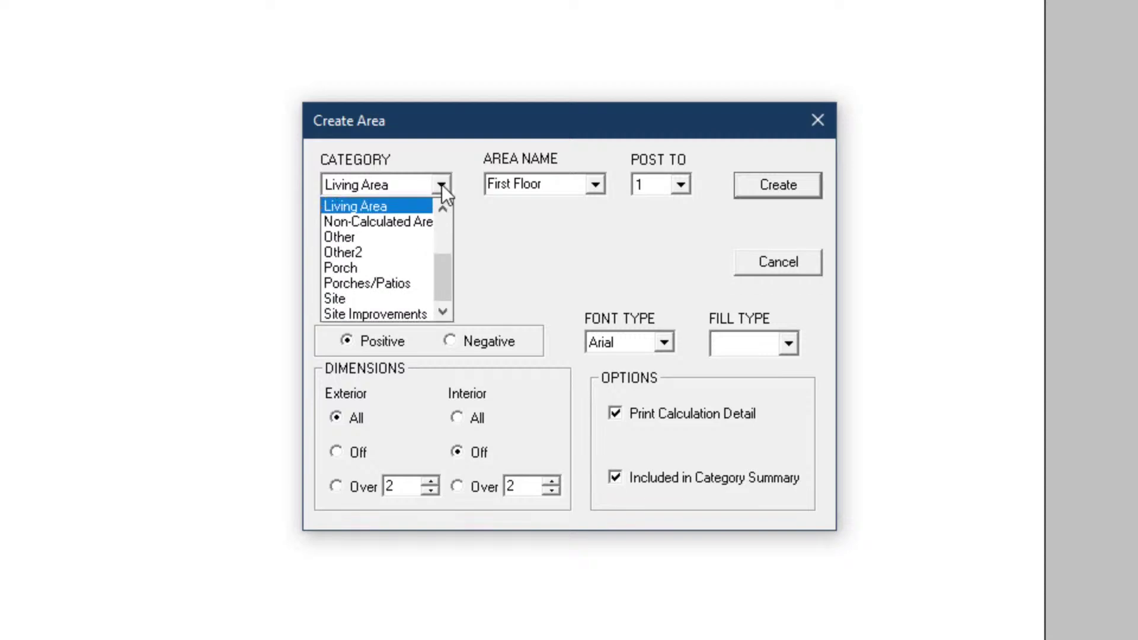
{"action": "left_click", "coordinate": [443, 183]}
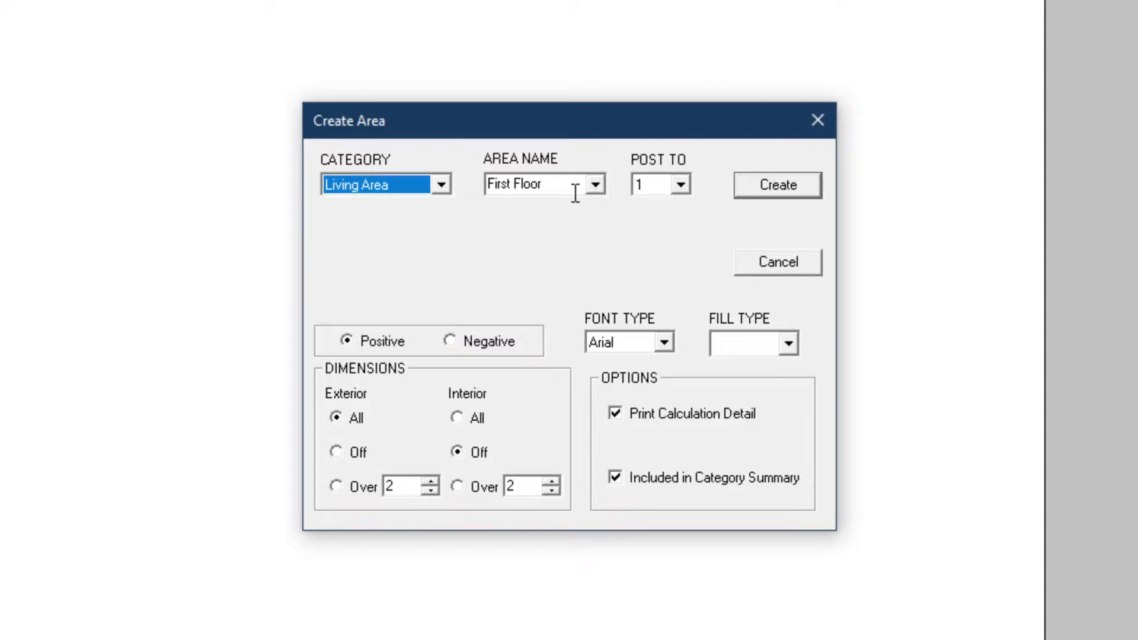
{"action": "left_click", "coordinate": [602, 191]}
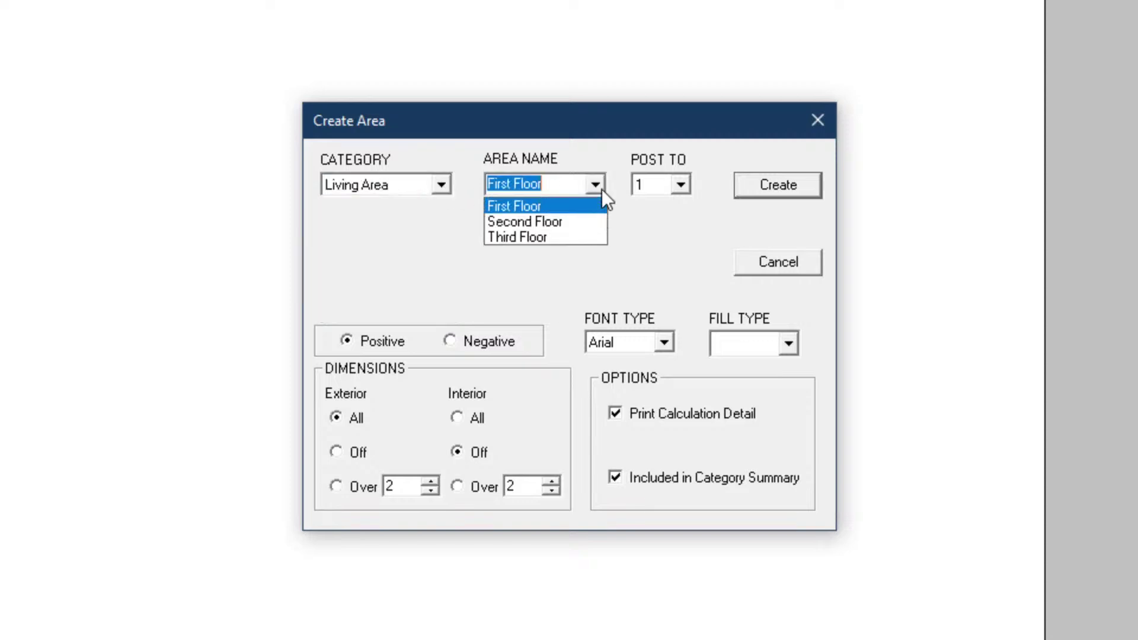
{"action": "left_click", "coordinate": [602, 191]}
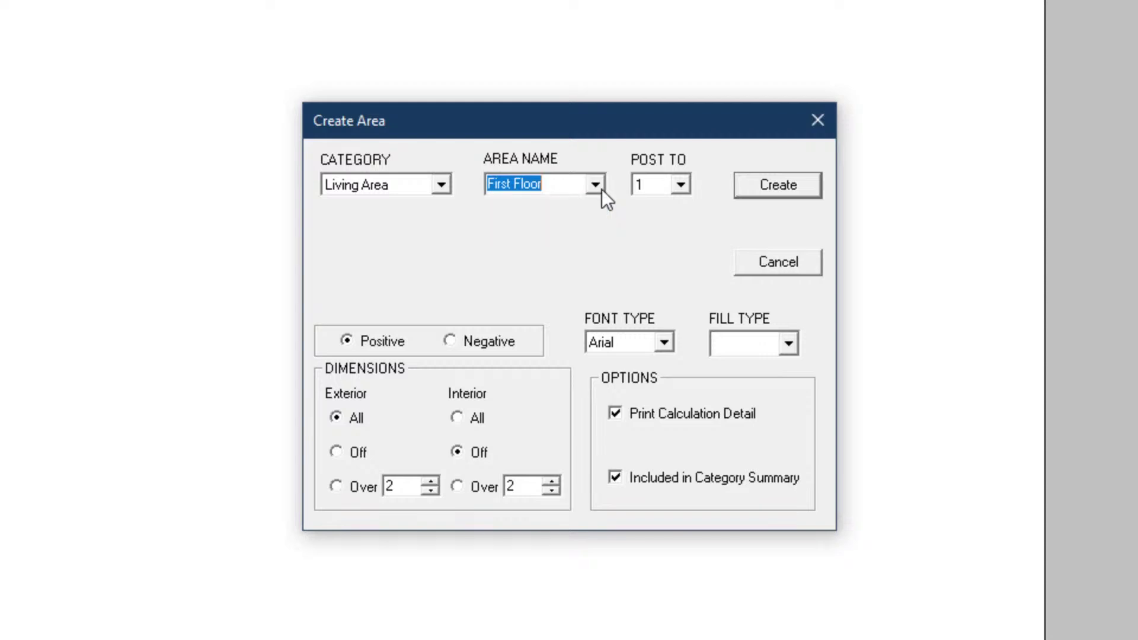
{"action": "left_click", "coordinate": [681, 186]}
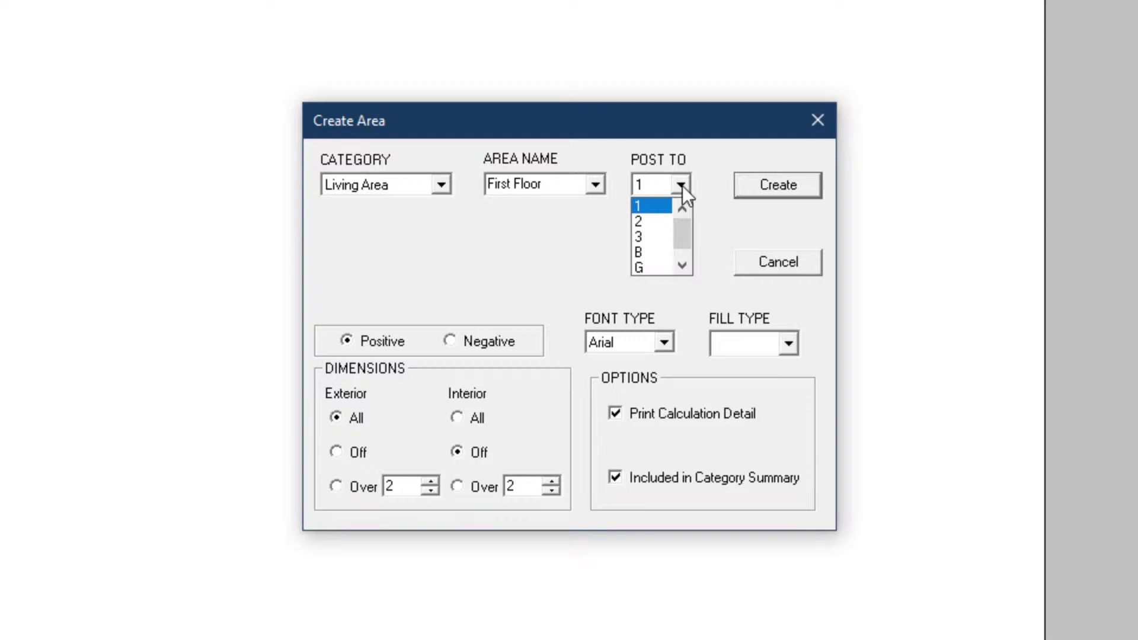
{"action": "left_click", "coordinate": [682, 186]}
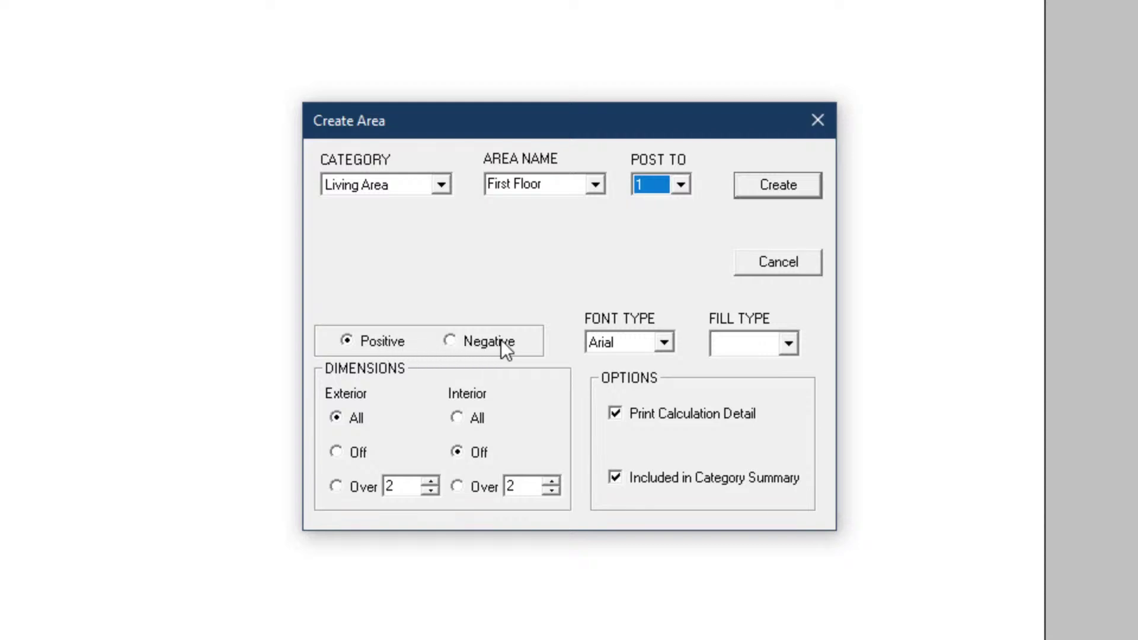
Keep Arial labels and no fill, leaving calculation detail printing on.
{"action": "left_click", "coordinate": [663, 341]}
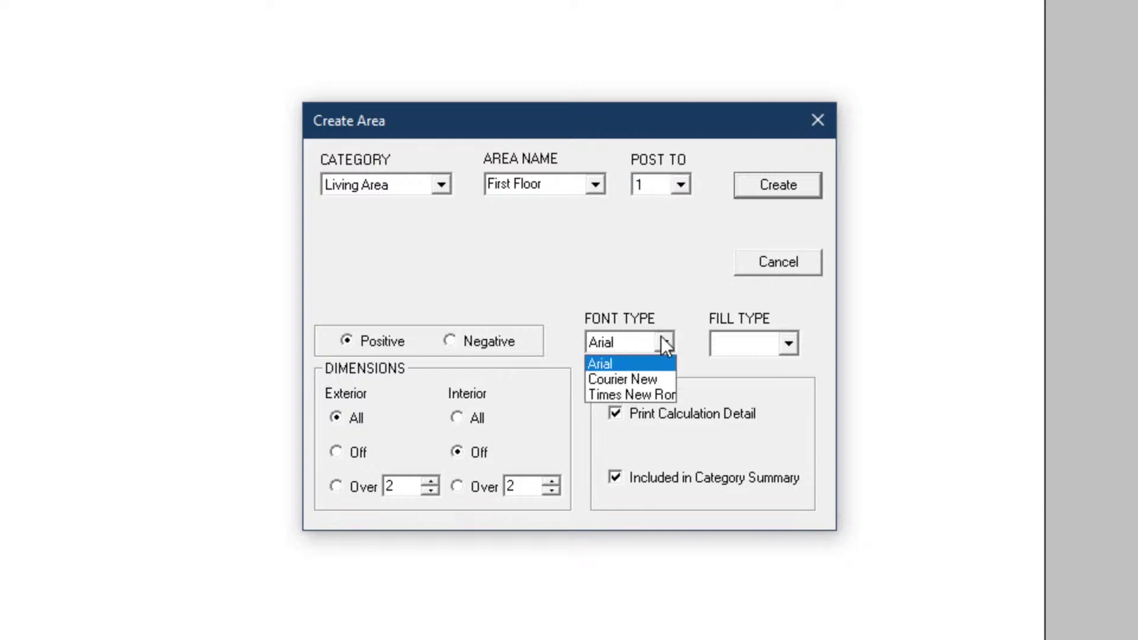
{"action": "left_click", "coordinate": [796, 343]}
{"action": "left_click", "coordinate": [795, 343]}
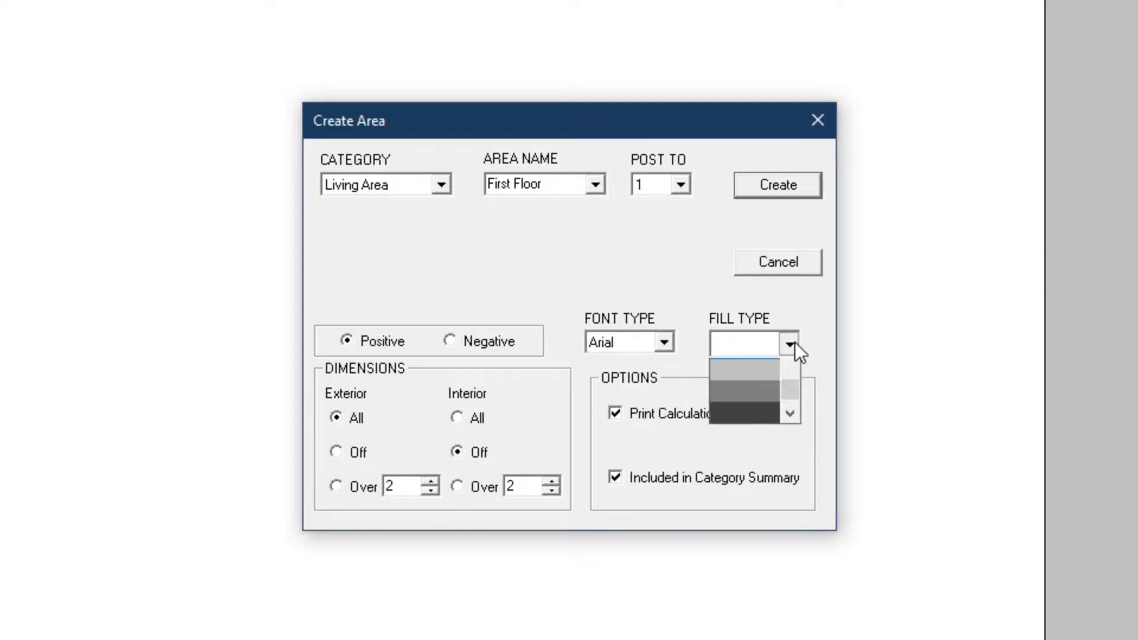
{"action": "left_click", "coordinate": [795, 343]}
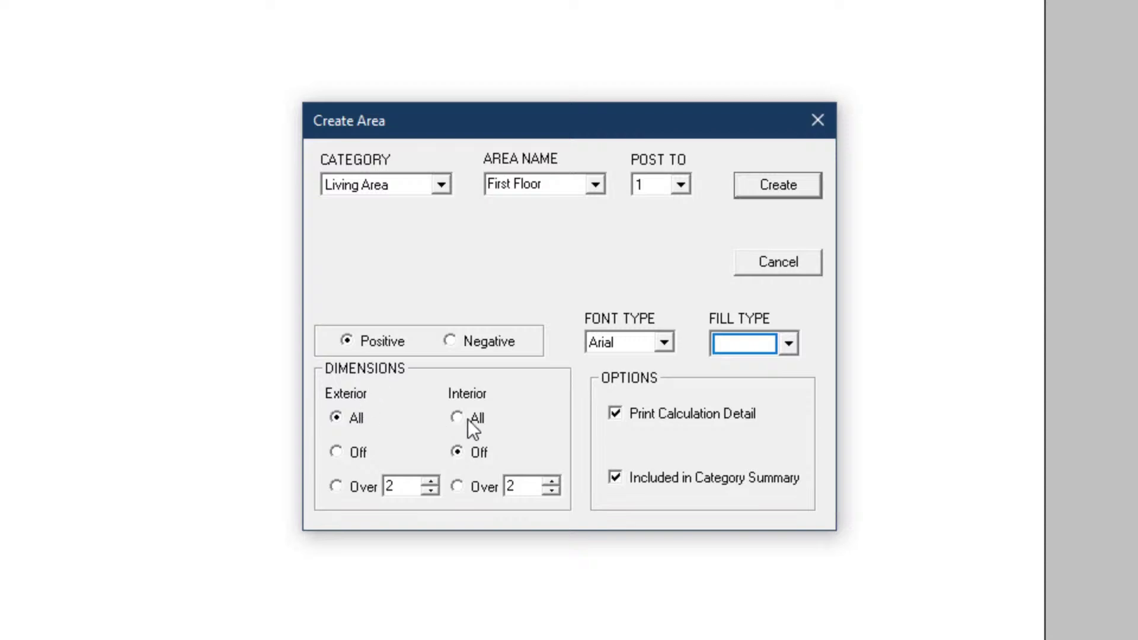
{"action": "left_click", "coordinate": [657, 413]}
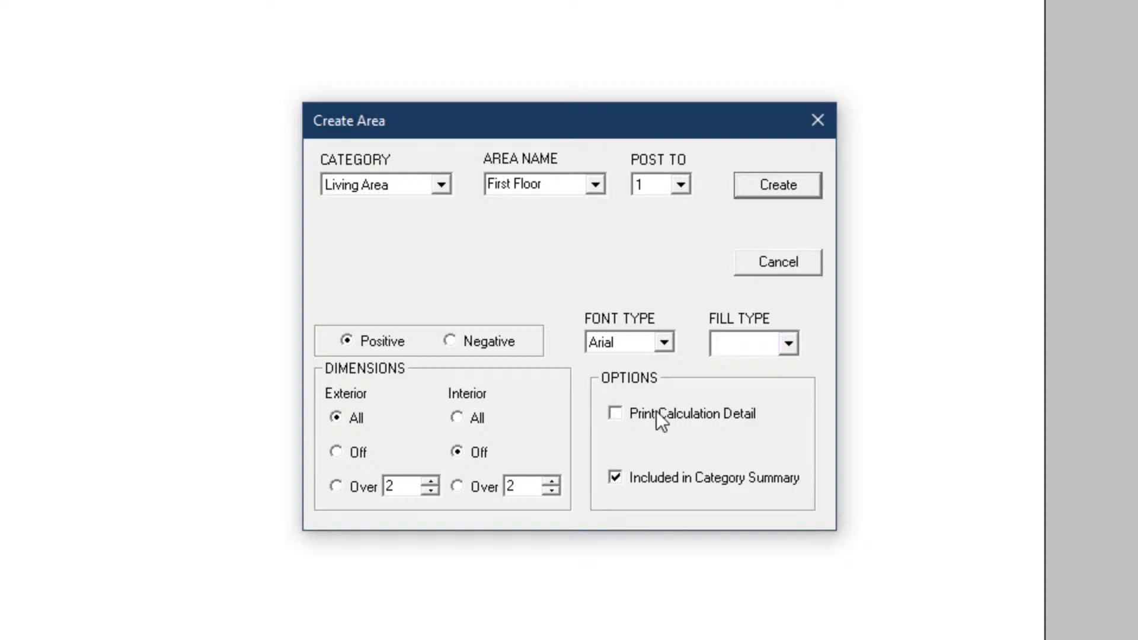
{"action": "left_click", "coordinate": [657, 413]}
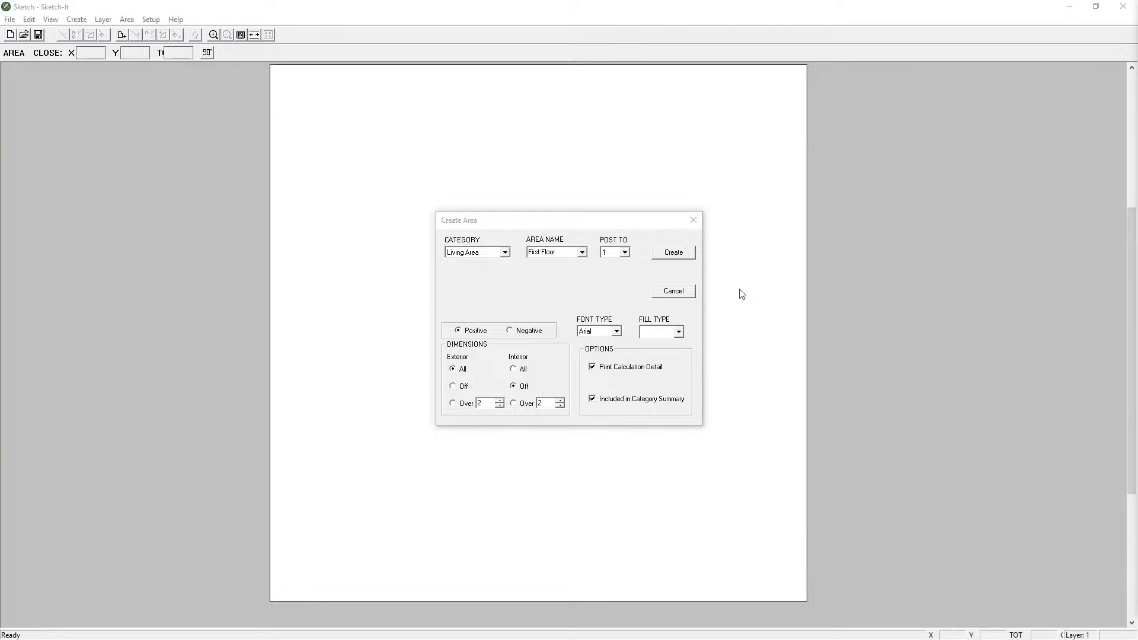
Create the First Floor area and draw the 50' top wall and 30' right wall.
{"action": "left_click", "coordinate": [675, 253]}
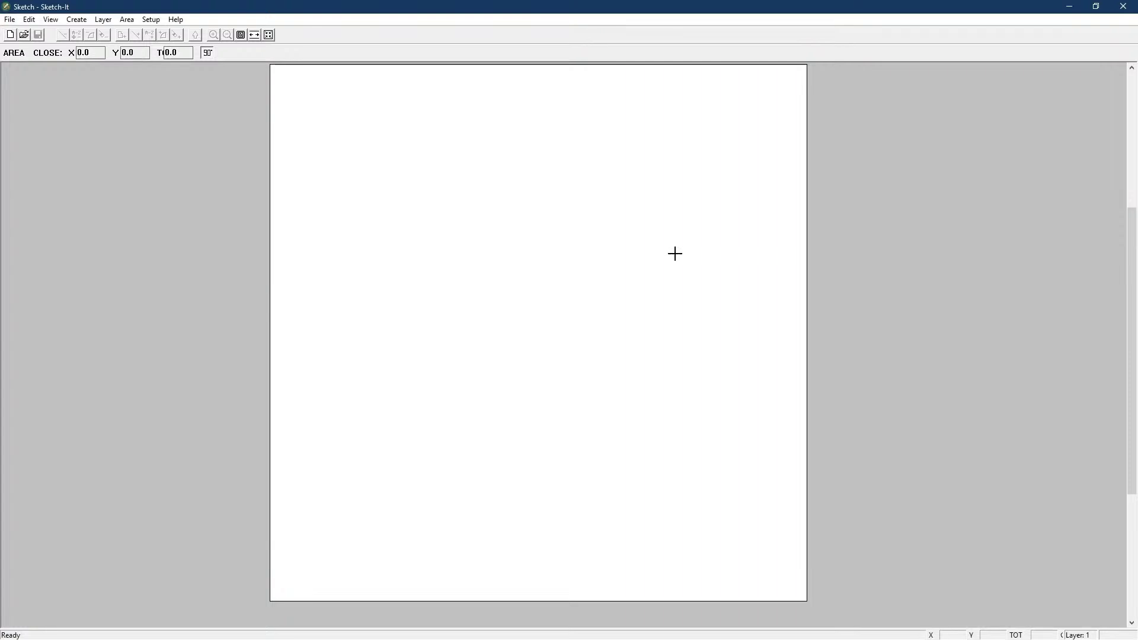
{"action": "left_click", "coordinate": [323, 108]}
{"action": "type", "text": "50"}
{"action": "key", "text": "Right"}
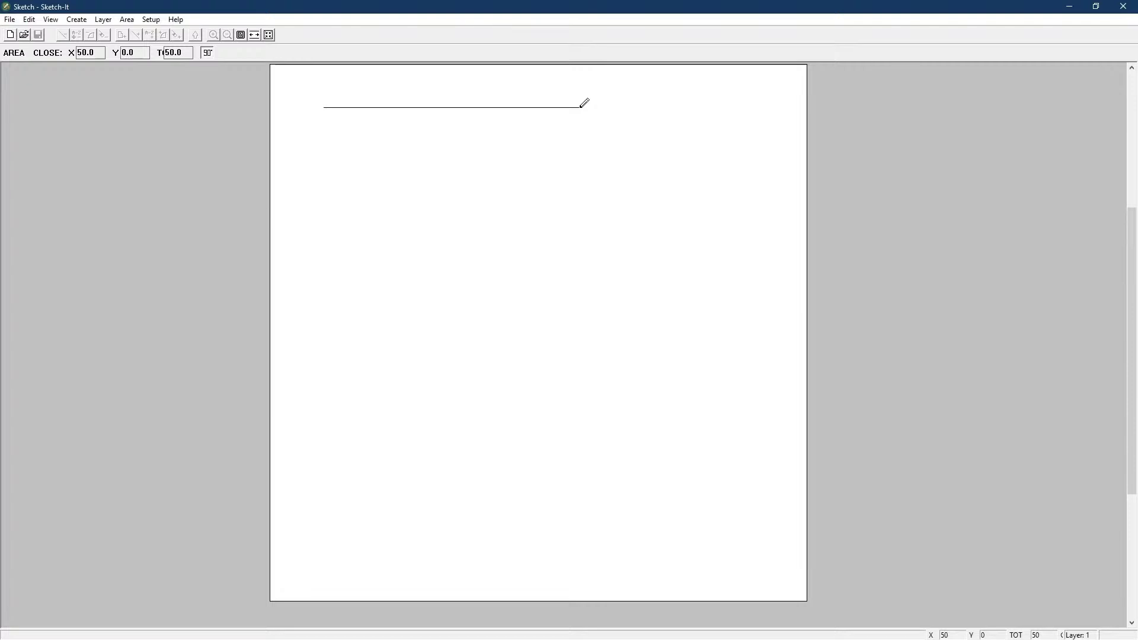
{"action": "key", "text": "Return"}
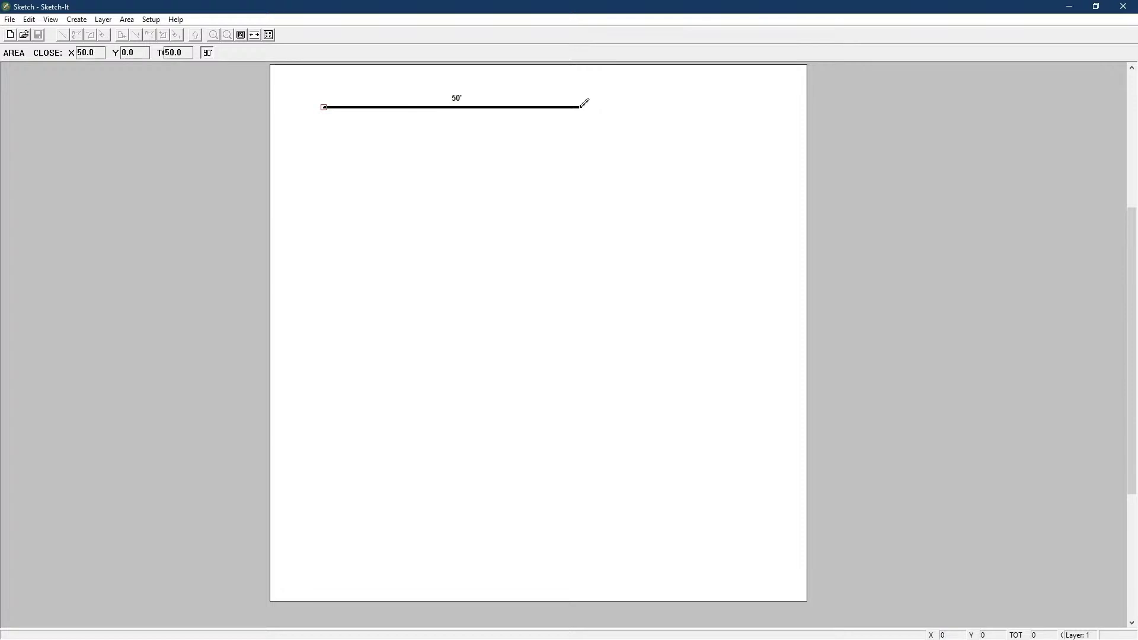
{"action": "type", "text": "30'"}
{"action": "key", "text": "Down"}
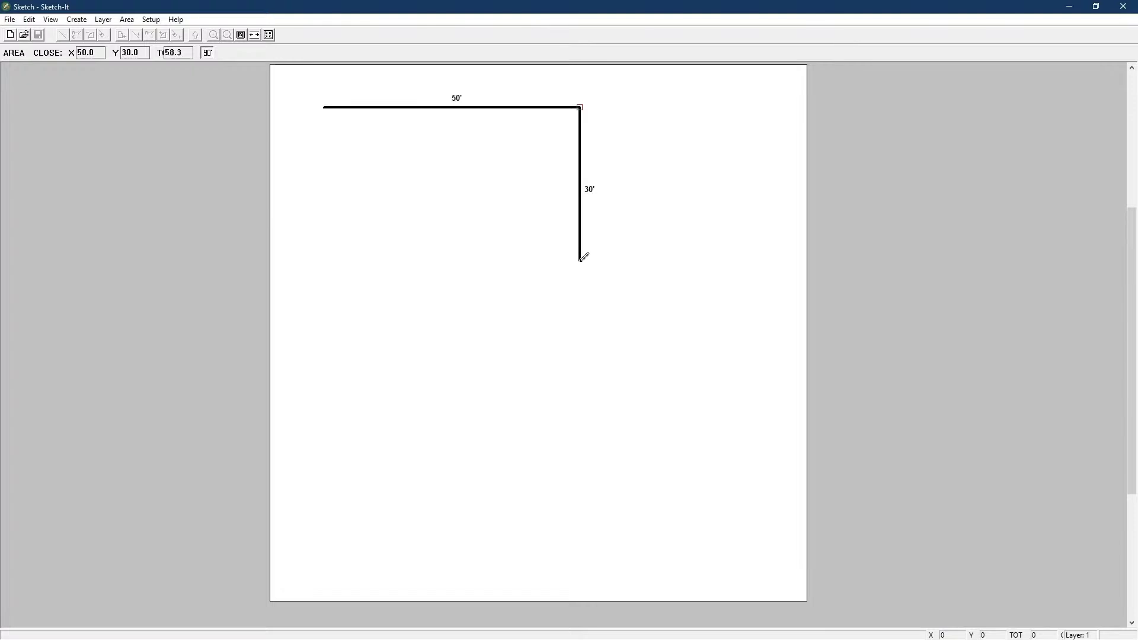
Draw a 10' wall left, then a 7.1' diagonal and the 10' bay bottom.
{"action": "type", "text": "10"}
{"action": "key", "text": "Left"}
{"action": "type", "text": "5"}
{"action": "key", "text": "Down"}
{"action": "type", "text": "5"}
{"action": "key", "text": "Left"}
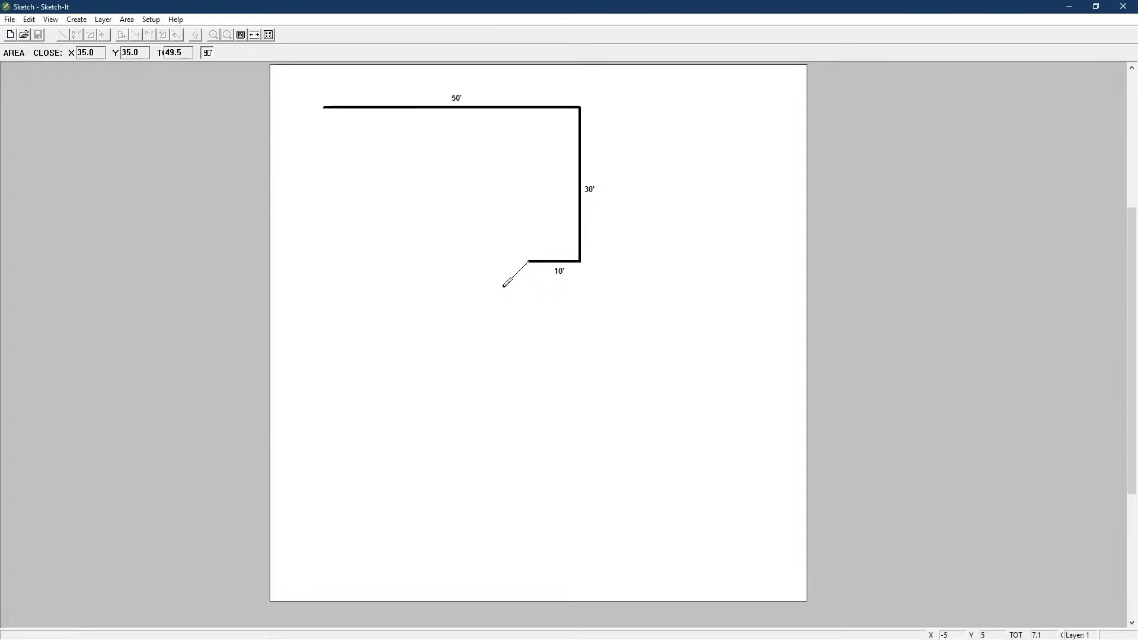
{"action": "key", "text": "Return"}
{"action": "type", "text": "10'"}
{"action": "key", "text": "Left"}
{"action": "key", "text": "Return"}
Add the second 7.1' diagonal and a 20' wall left, then close the outline.
{"action": "type", "text": "5"}
{"action": "key", "text": "Up"}
{"action": "type", "text": "5"}
{"action": "key", "text": "Left"}
{"action": "key", "text": "Return"}
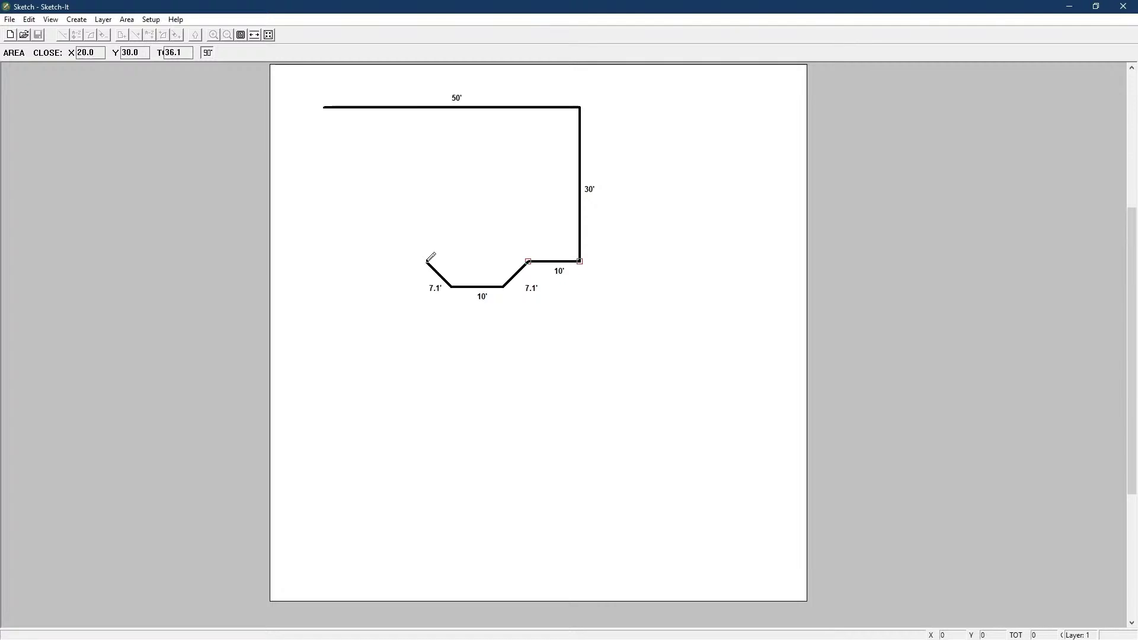
{"action": "type", "text": "20"}
{"action": "key", "text": "Left"}
{"action": "key", "text": "Return"}
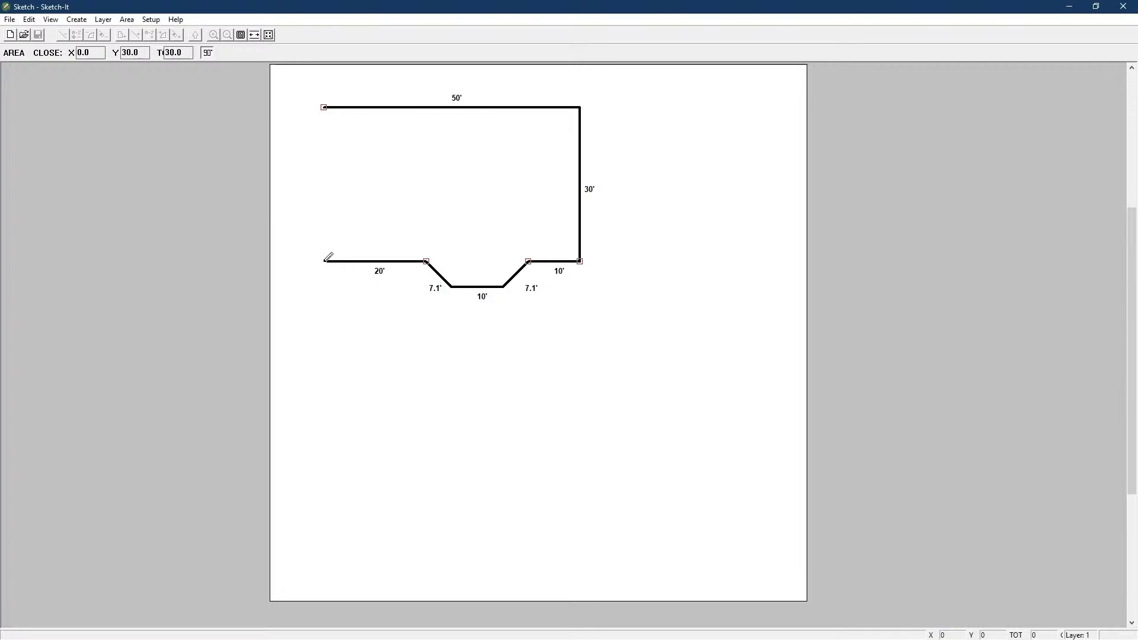
{"action": "key", "text": "Return"}
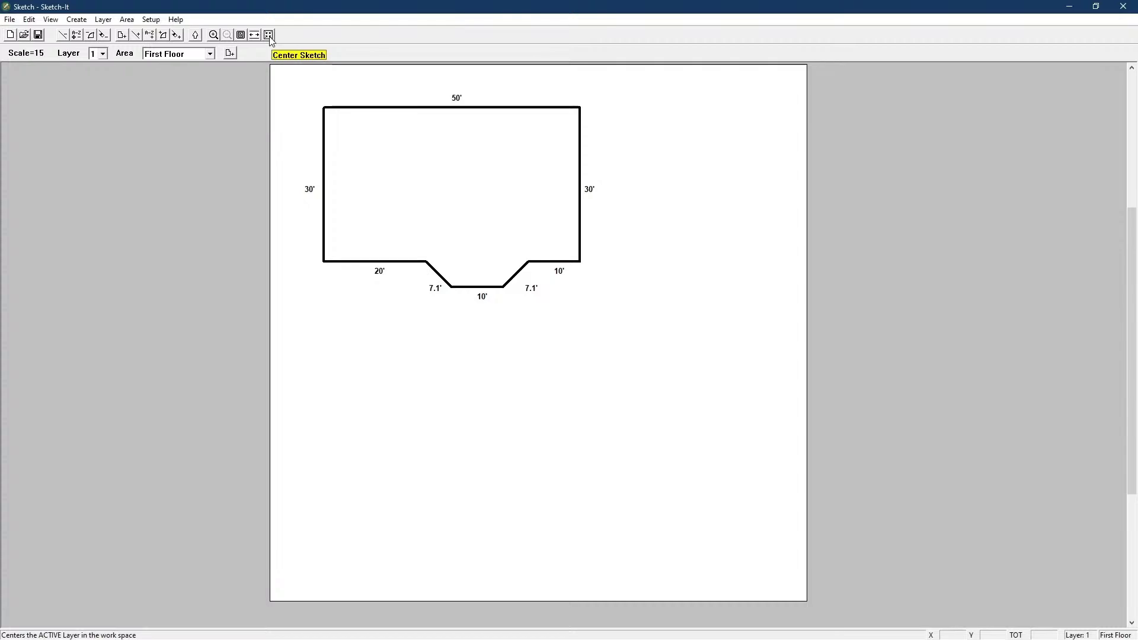
Move the First Floor sketch further right on the page and begin a new area.
{"action": "left_click", "coordinate": [103, 21]}
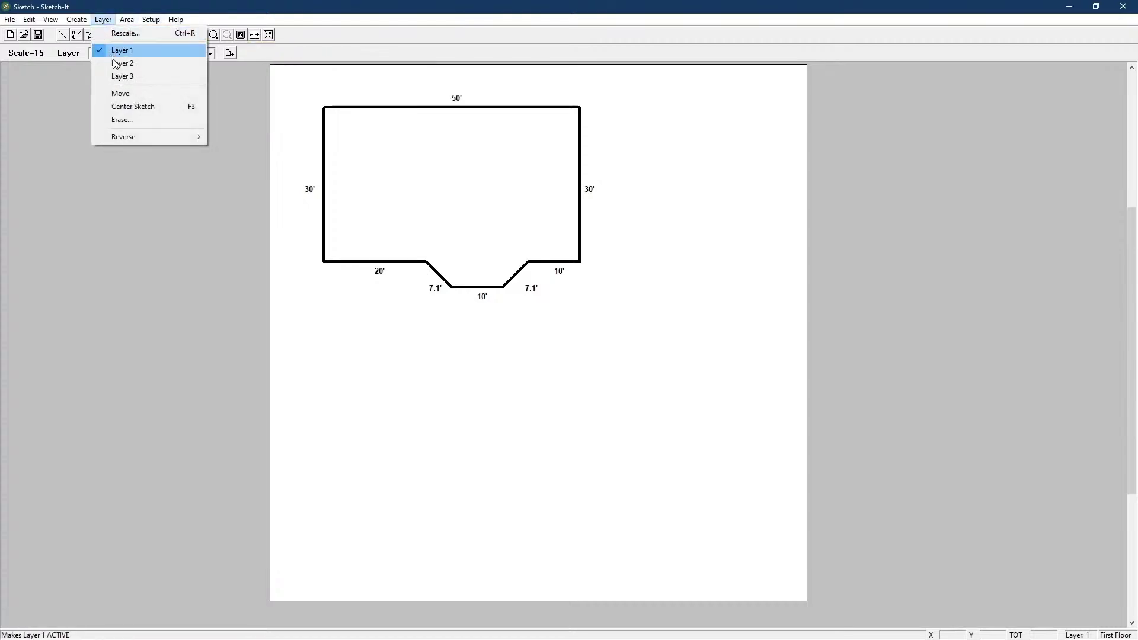
{"action": "left_click", "coordinate": [121, 93]}
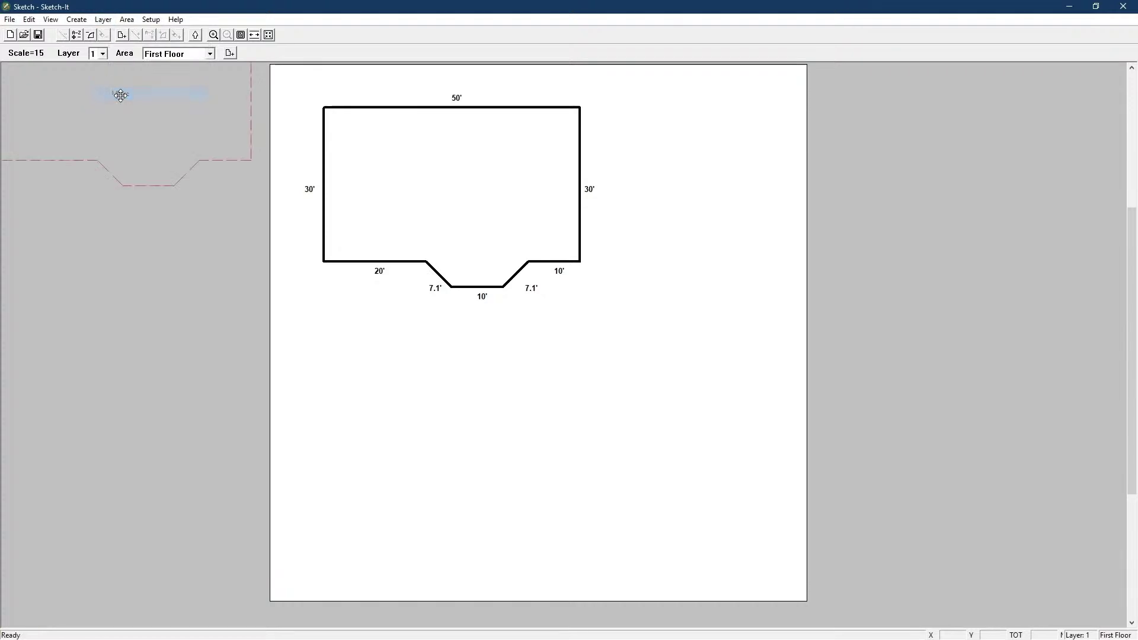
{"action": "left_click", "coordinate": [541, 195]}
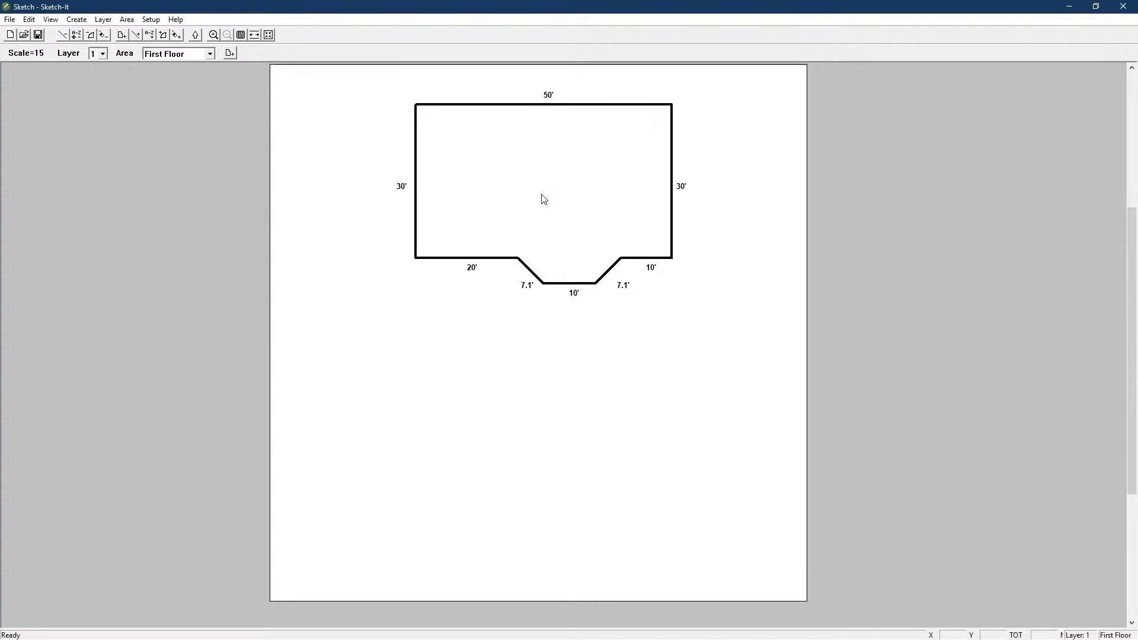
{"action": "left_click", "coordinate": [230, 54]}
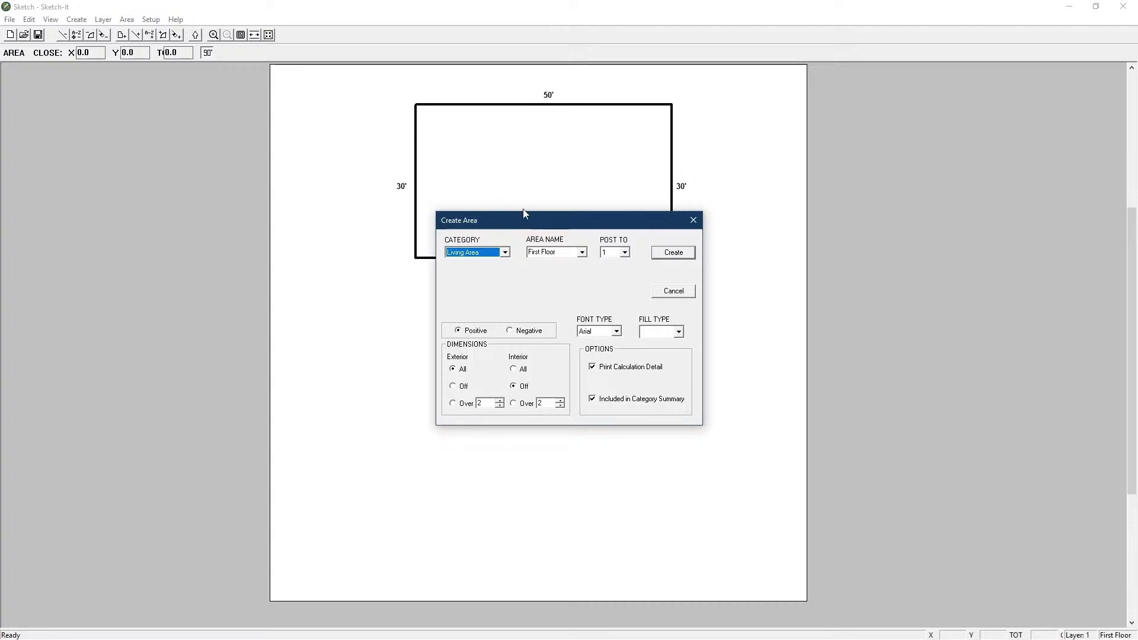
Choose Second Floor as the area name, posting to 2, and create it.
{"action": "left_click", "coordinate": [580, 254]}
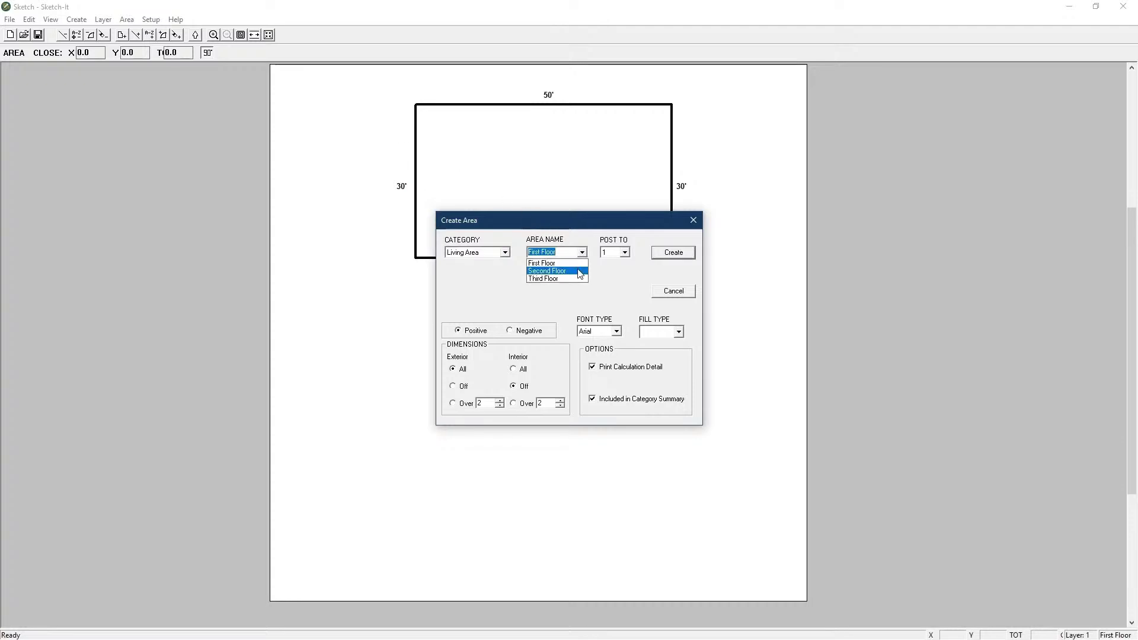
{"action": "left_click", "coordinate": [579, 271]}
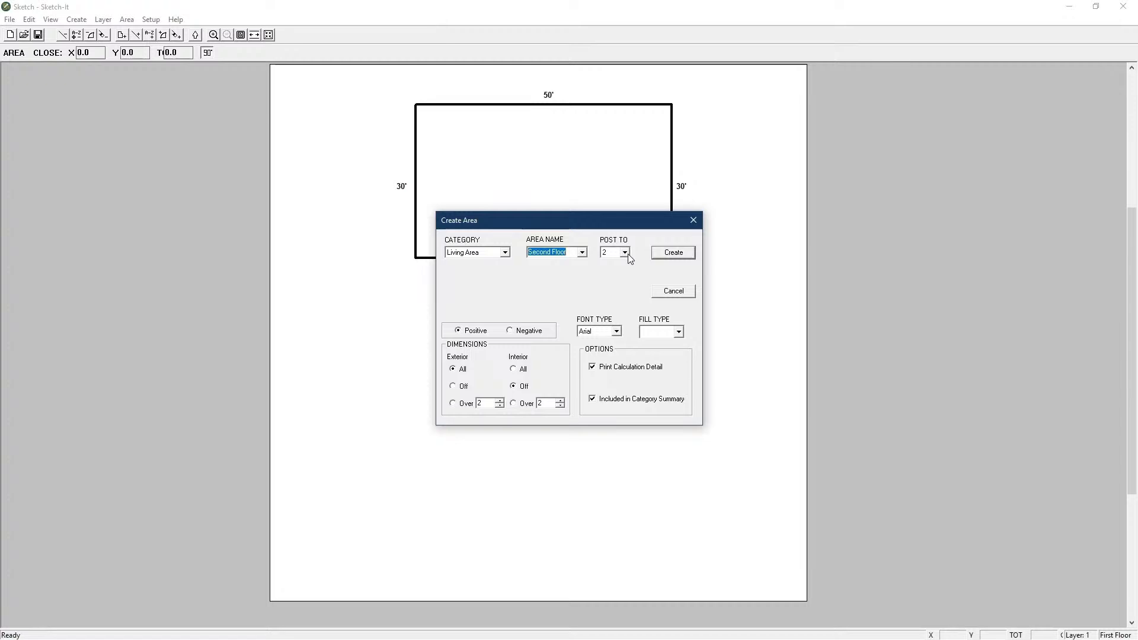
{"action": "left_click", "coordinate": [672, 253]}
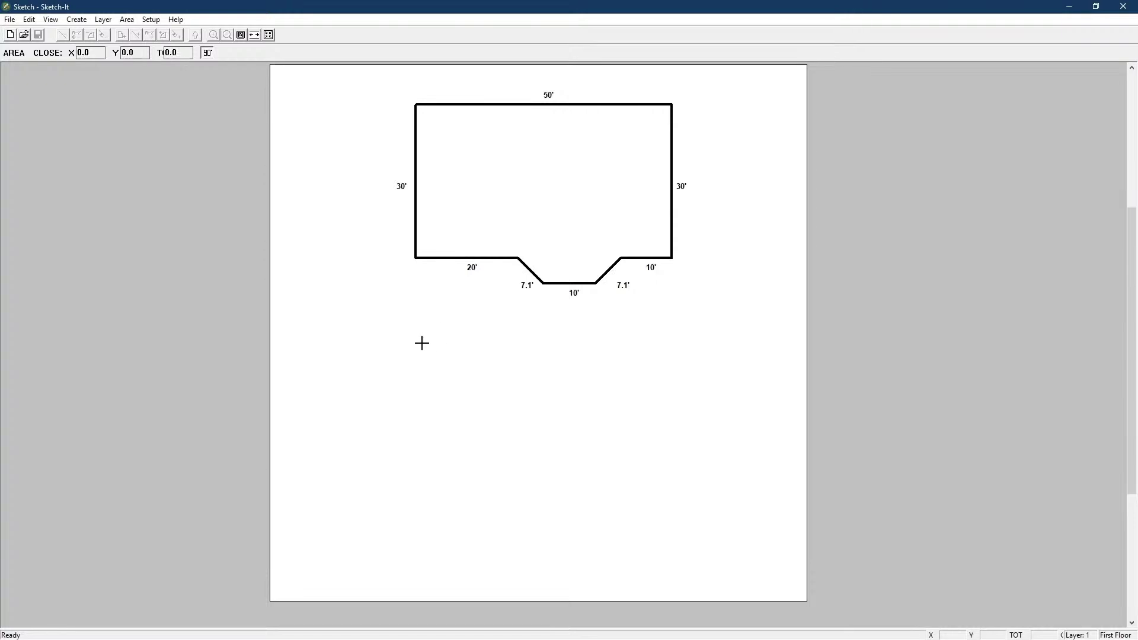
{"action": "mouse_move", "coordinate": [414, 345]}
{"action": "left_mouse_down"}
{"action": "mouse_move", "coordinate": [671, 345]}
{"action": "mouse_move", "coordinate": [671, 498]}
{"action": "mouse_move", "coordinate": [413, 500]}
{"action": "mouse_move", "coordinate": [414, 346]}
{"action": "left_mouse_up"}
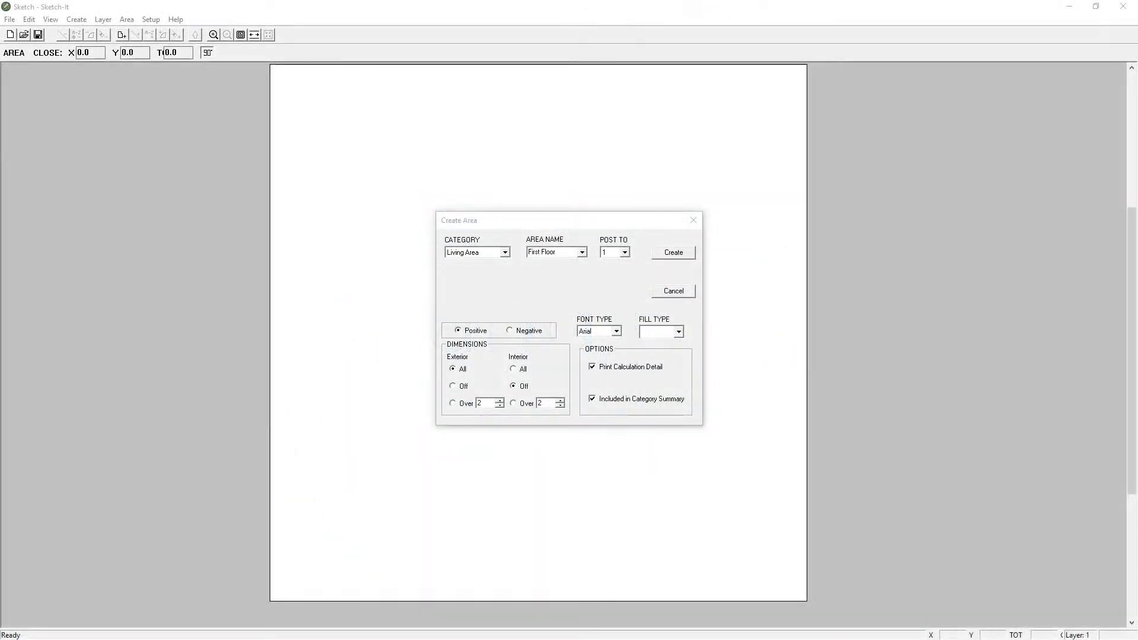
Draw the Second Floor's 50' top wall, 30' right wall, and 10' plus 20' bottom walls.
{"action": "left_click", "coordinate": [675, 253]}
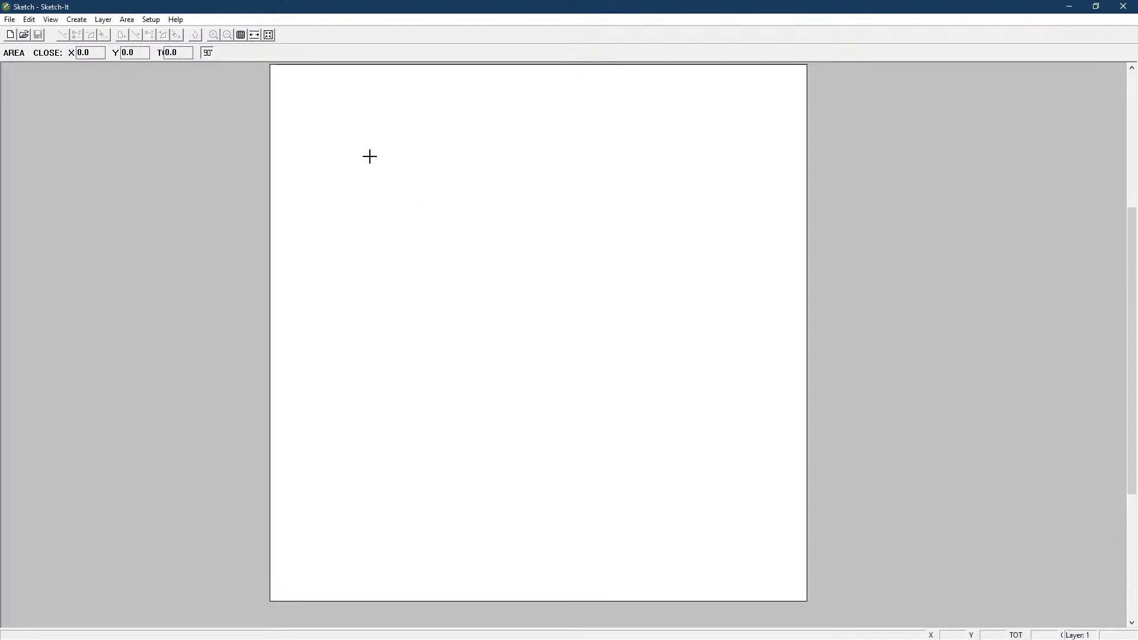
{"action": "type", "text": "50"}
{"action": "key", "text": "Right"}
{"action": "type", "text": "30"}
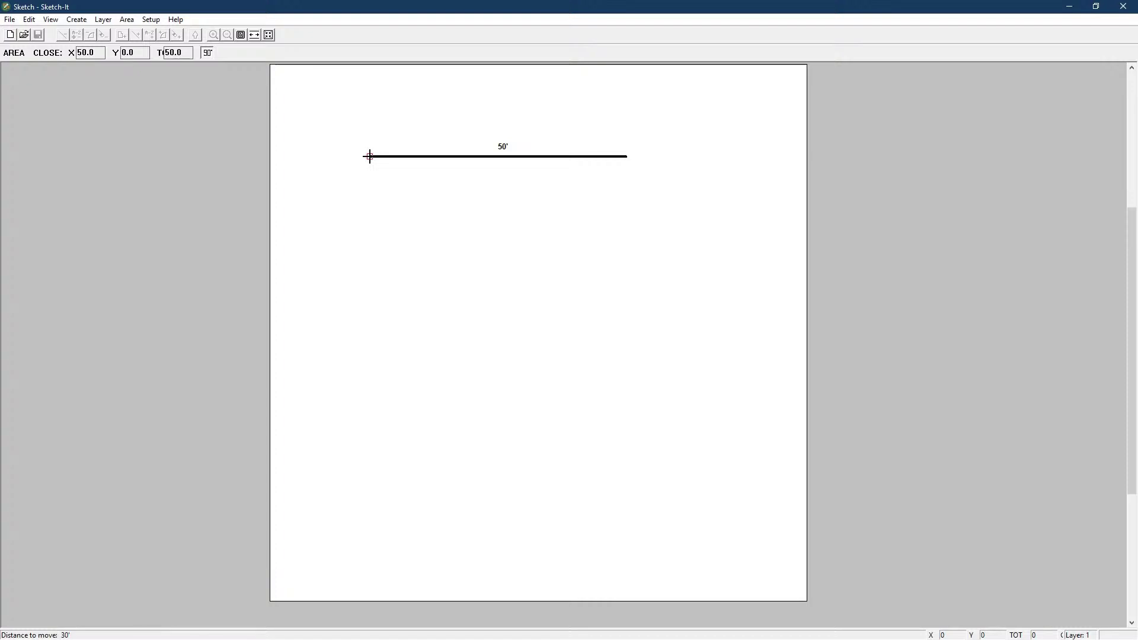
{"action": "key", "text": "Down"}
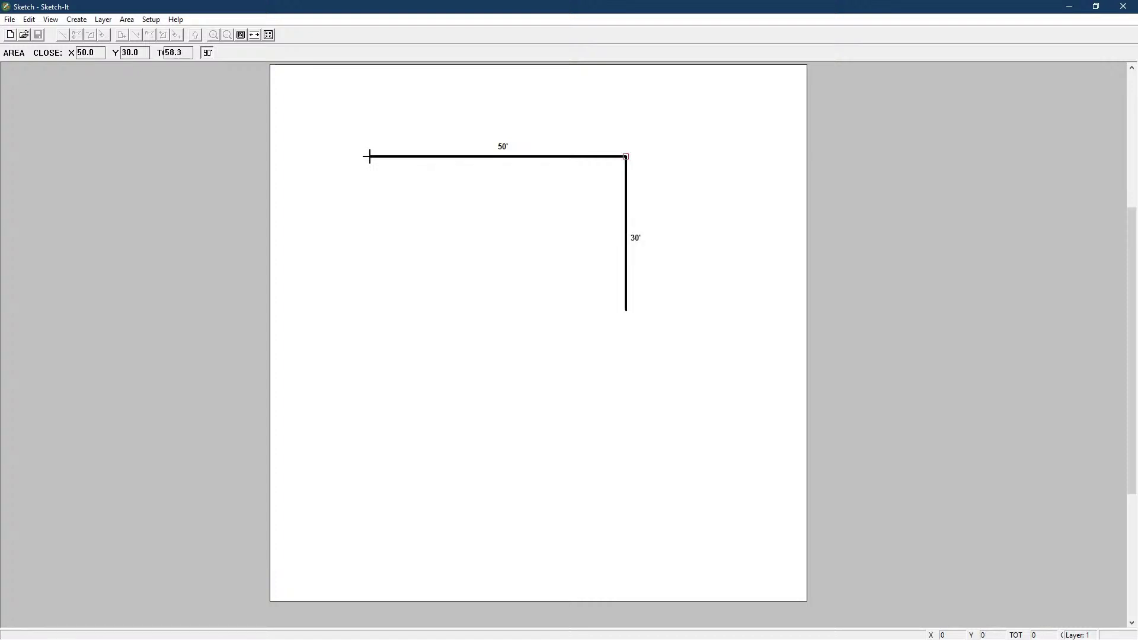
{"action": "type", "text": "10"}
{"action": "key", "text": "Left"}
{"action": "type", "text": "20"}
{"action": "key", "text": "Return"}
{"action": "key", "text": "a"}
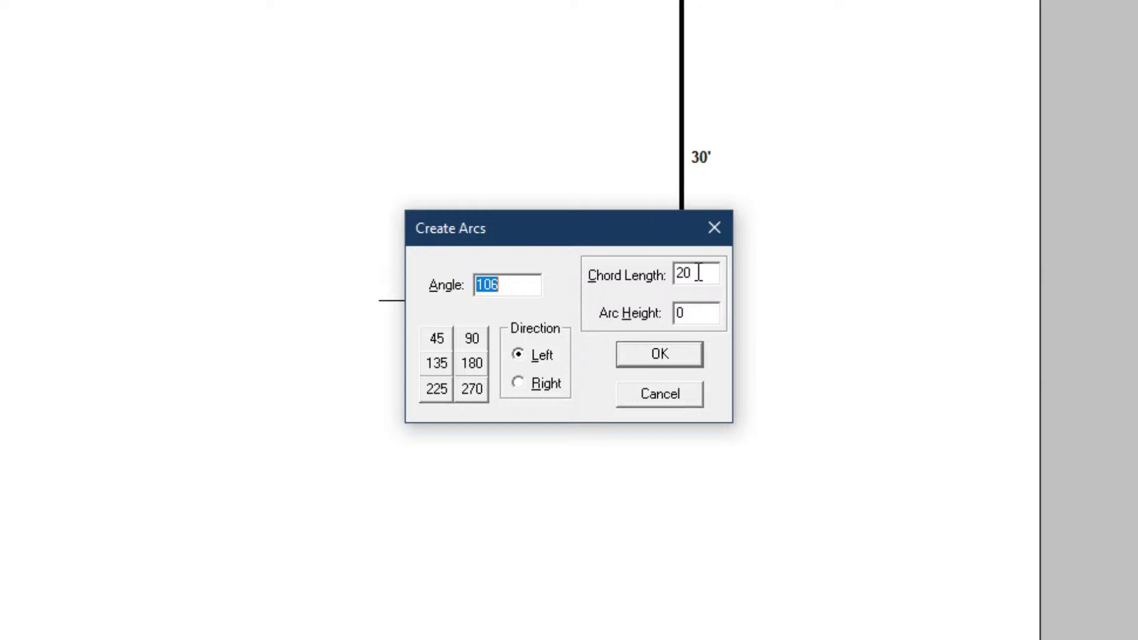
Apply arc settings with chord length 20 and arc height 0, keeping the walls straight.
{"action": "left_click_drag", "start_coordinate": [694, 313], "coordinate": [647, 313]}
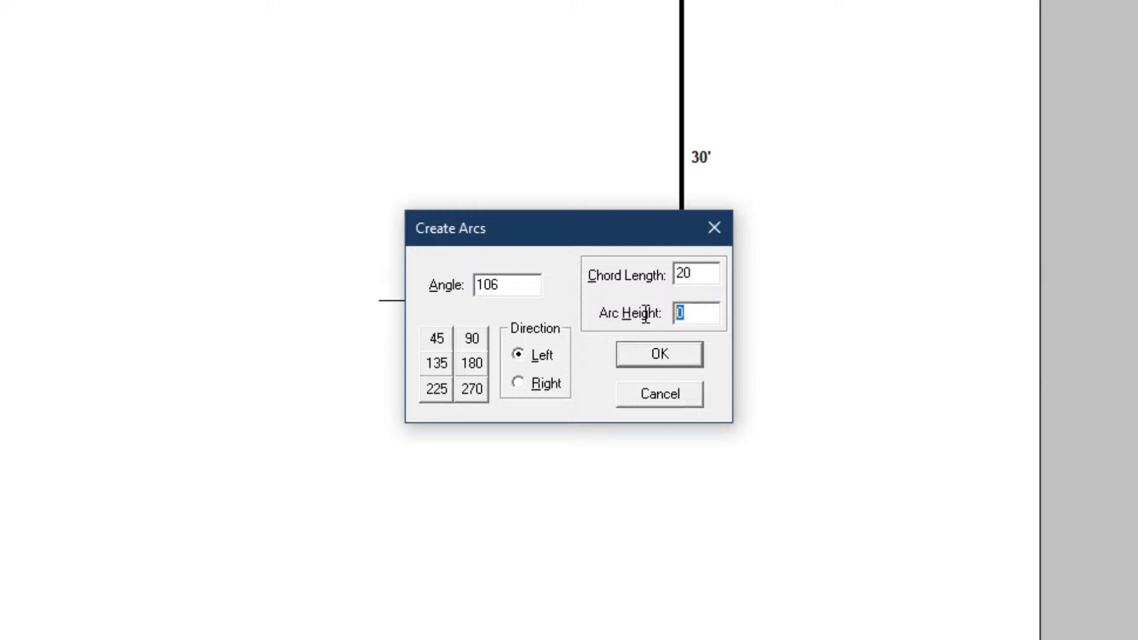
{"action": "type", "text": "5"}
{"action": "left_click", "coordinate": [639, 354]}
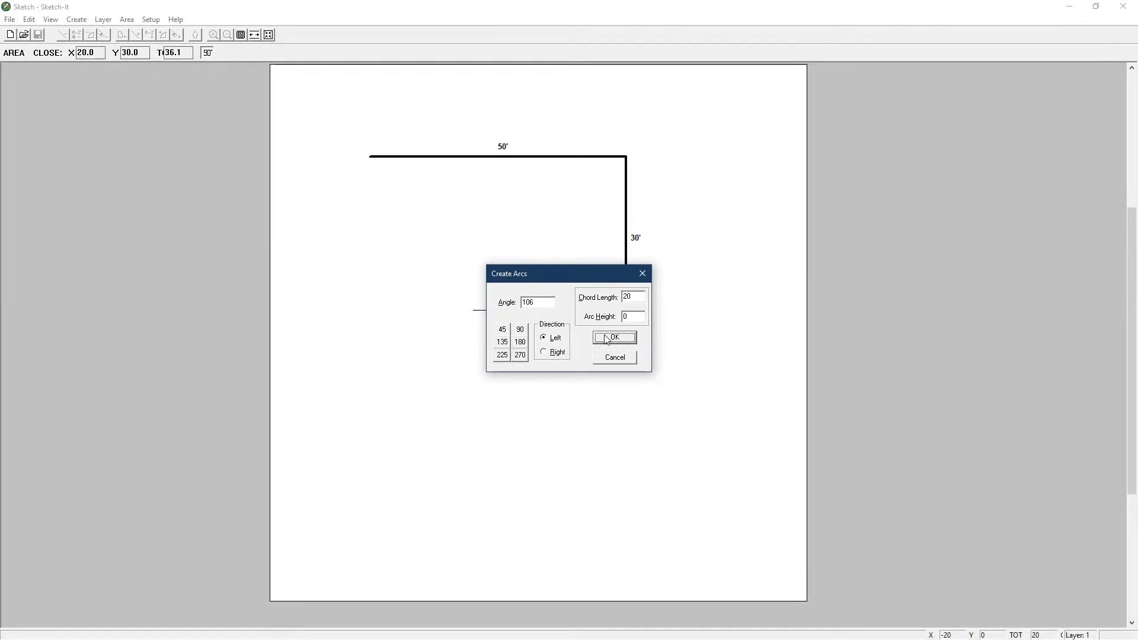
{"action": "left_click", "coordinate": [614, 337]}
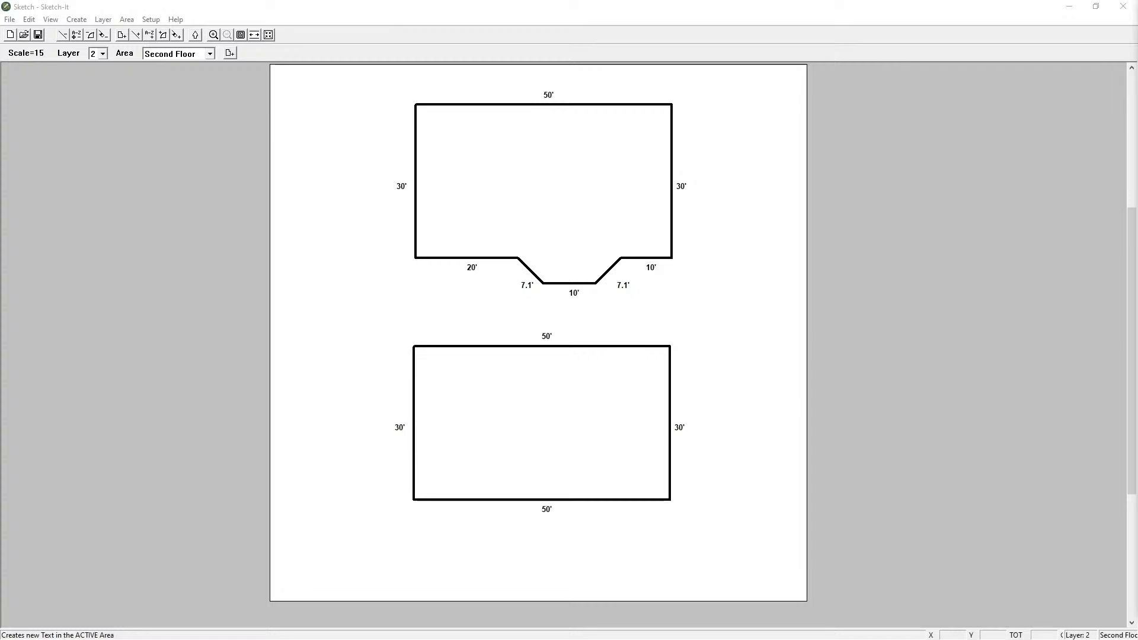
Make layer 1 (First Floor) active and switch to the wall line tool.
{"action": "left_click", "coordinate": [103, 54]}
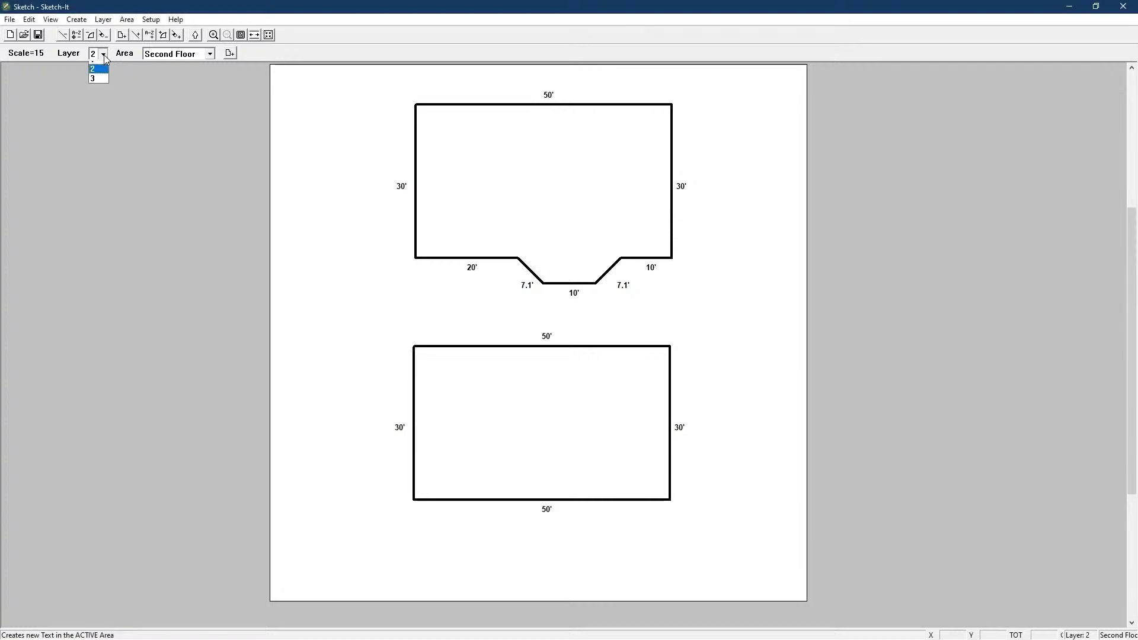
{"action": "left_click", "coordinate": [99, 67]}
{"action": "left_click", "coordinate": [77, 19]}
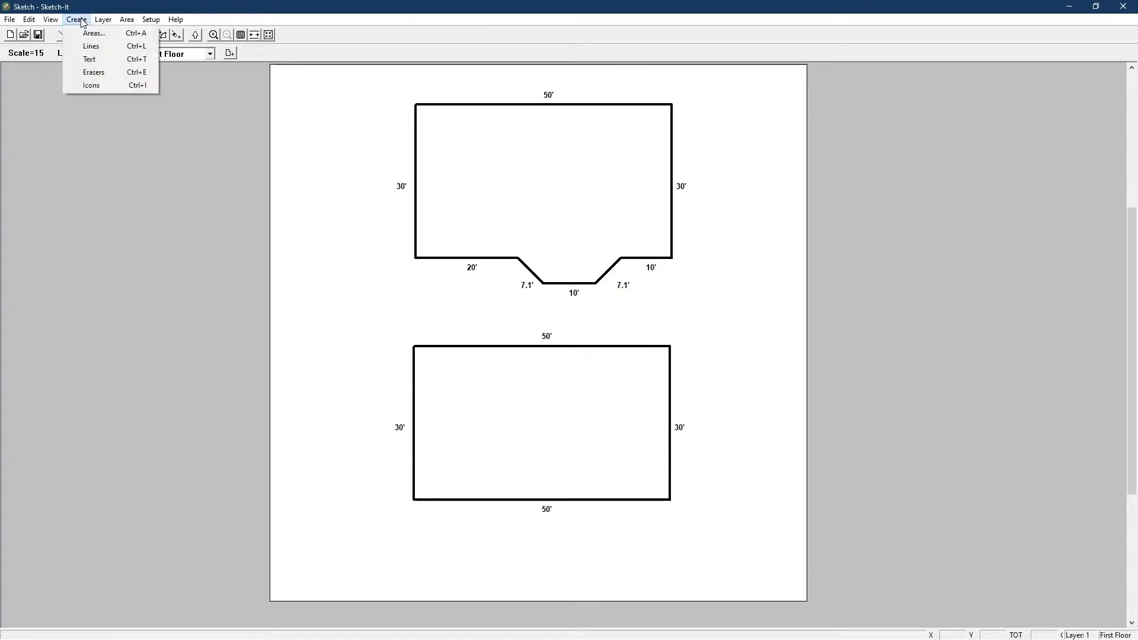
{"action": "left_click", "coordinate": [39, 86]}
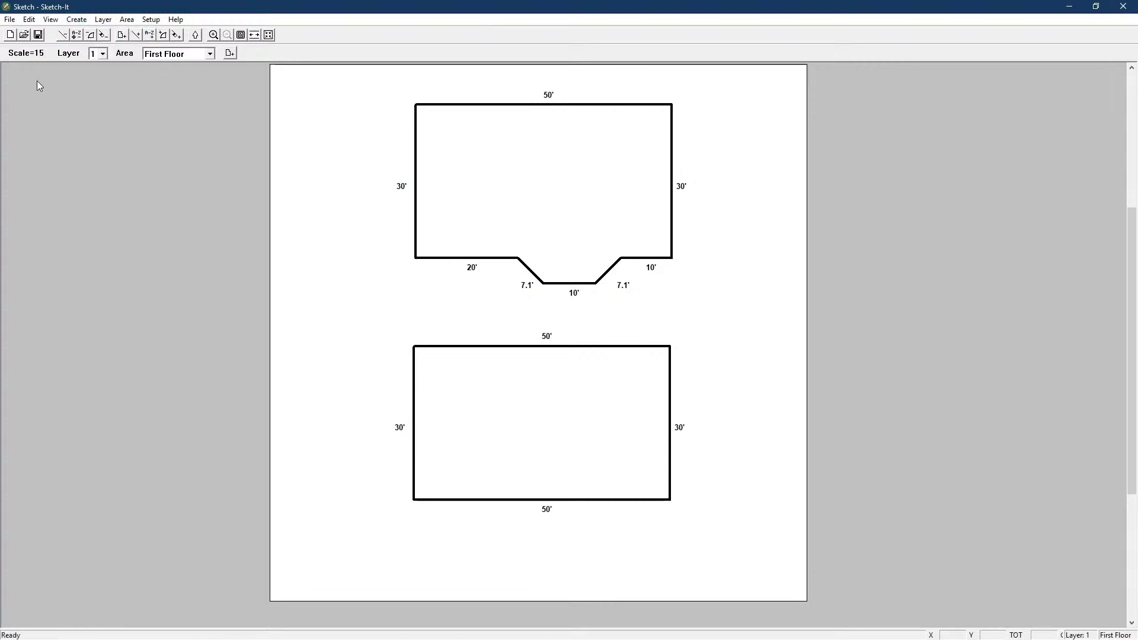
{"action": "left_click", "coordinate": [136, 35]}
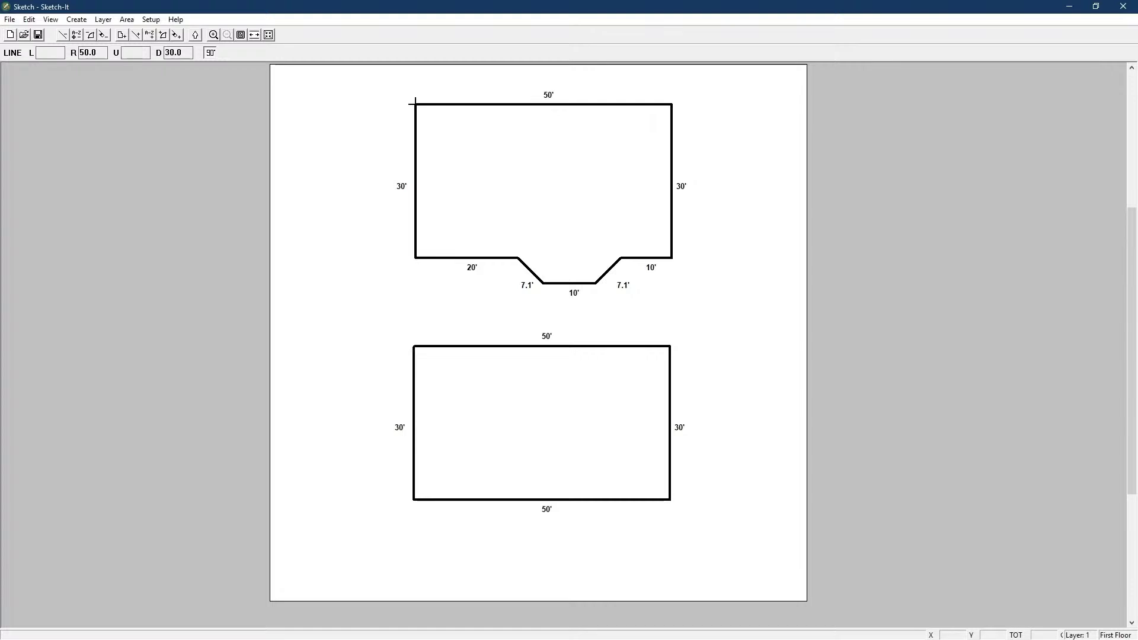
Draw interior walls 20' along the top, 10' down, and 20' back to the left wall.
{"action": "type", "text": "20'"}
{"action": "key", "text": "Return"}
{"action": "left_click", "coordinate": [520, 103]}
{"action": "left_click", "coordinate": [520, 154]}
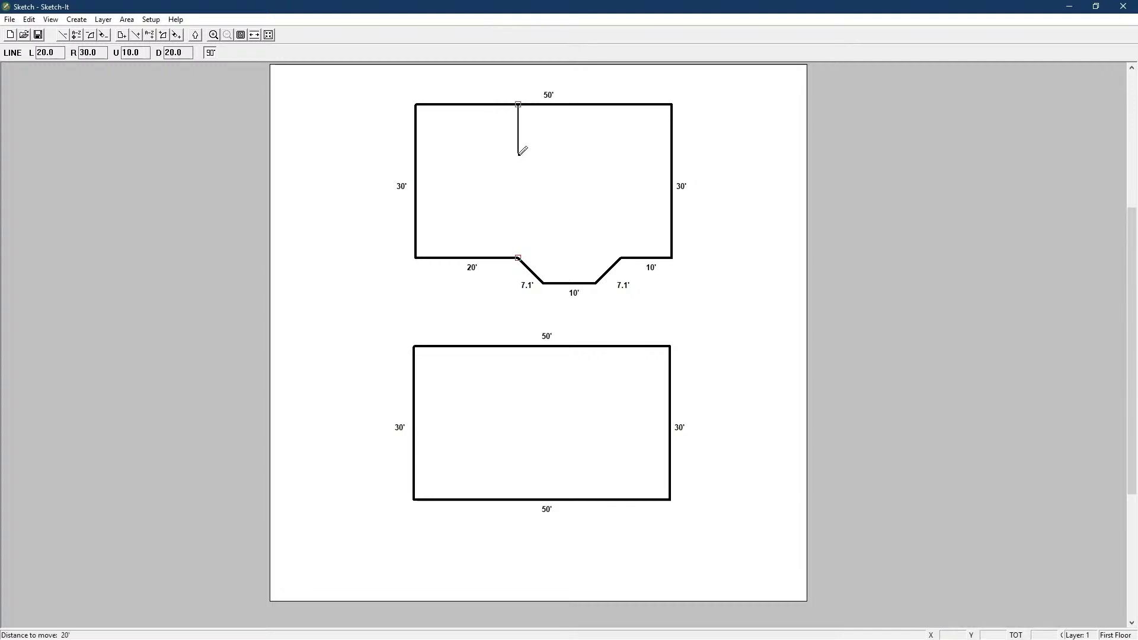
{"action": "key", "text": "Return"}
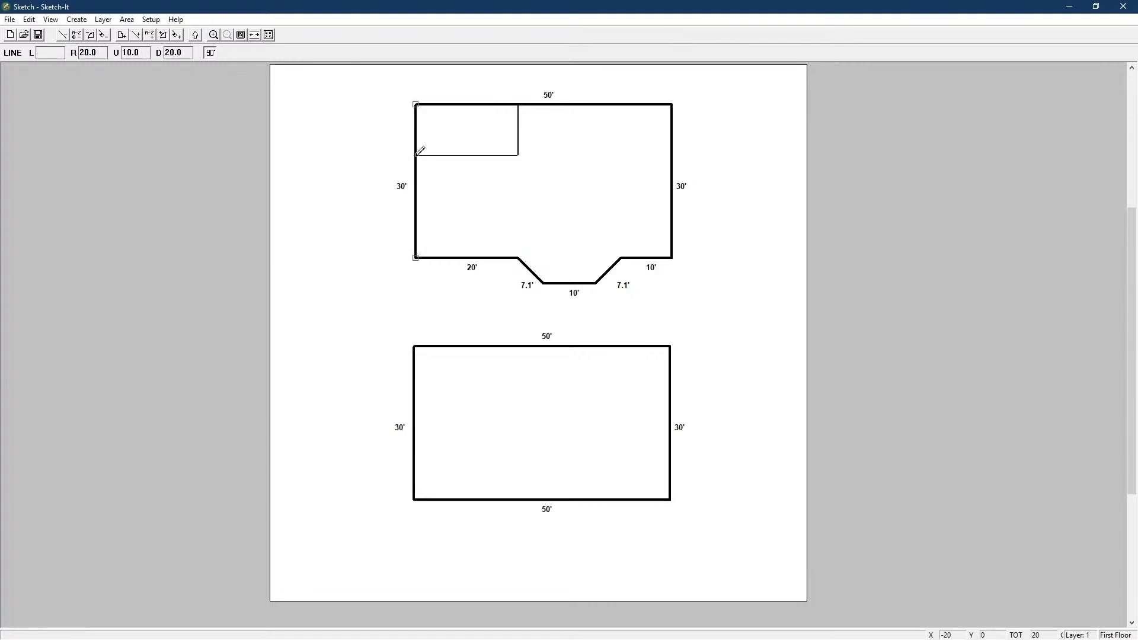
{"action": "left_click", "coordinate": [417, 155]}
{"action": "key", "text": "Escape"}
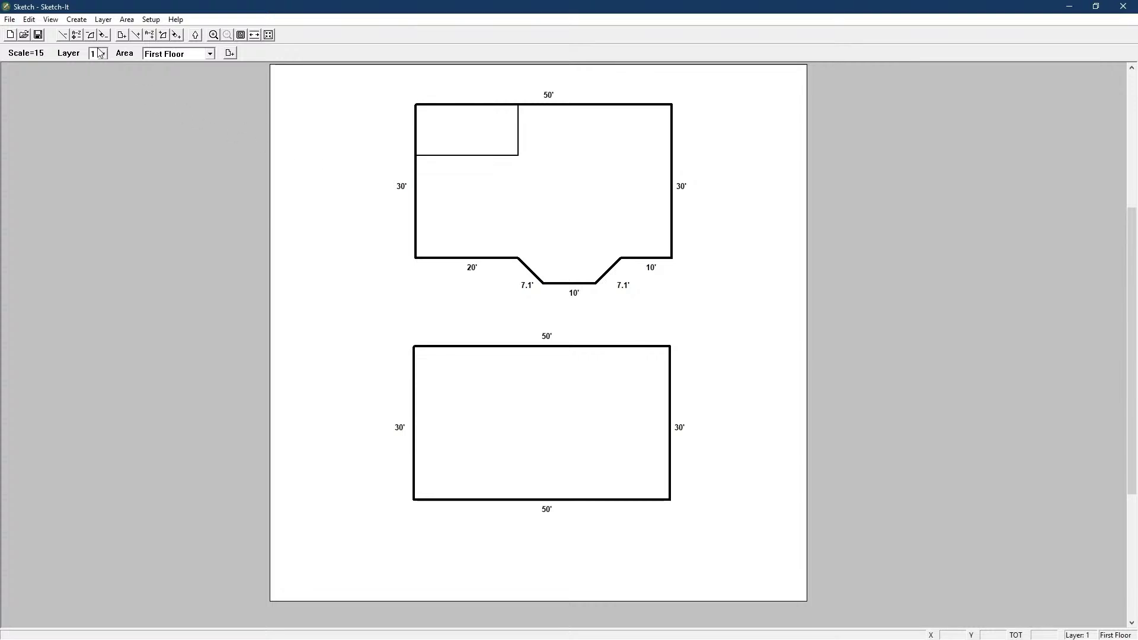
Place a 3'-wide Door (Left) icon on the corner room's lower wall.
{"action": "left_click", "coordinate": [77, 20]}
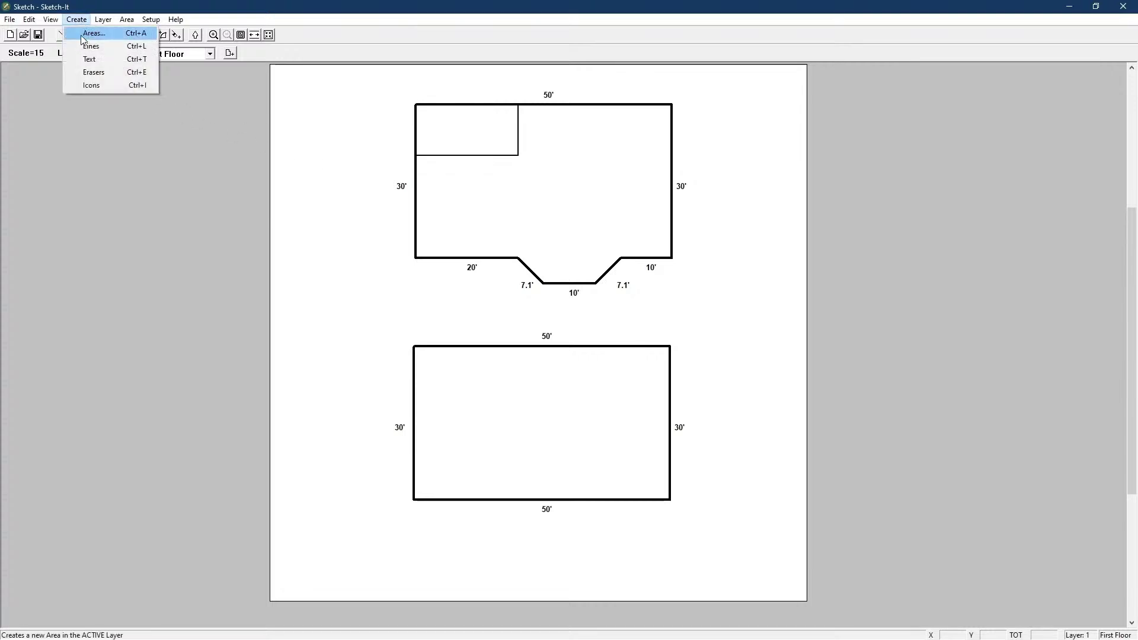
{"action": "left_click", "coordinate": [91, 86]}
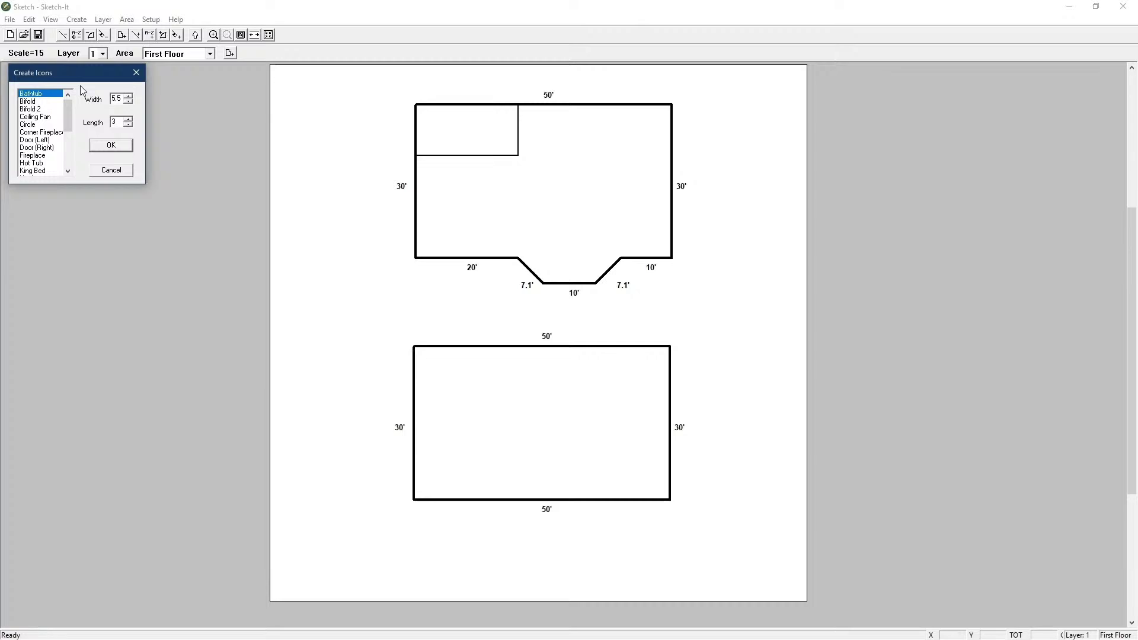
{"action": "left_click", "coordinate": [41, 141]}
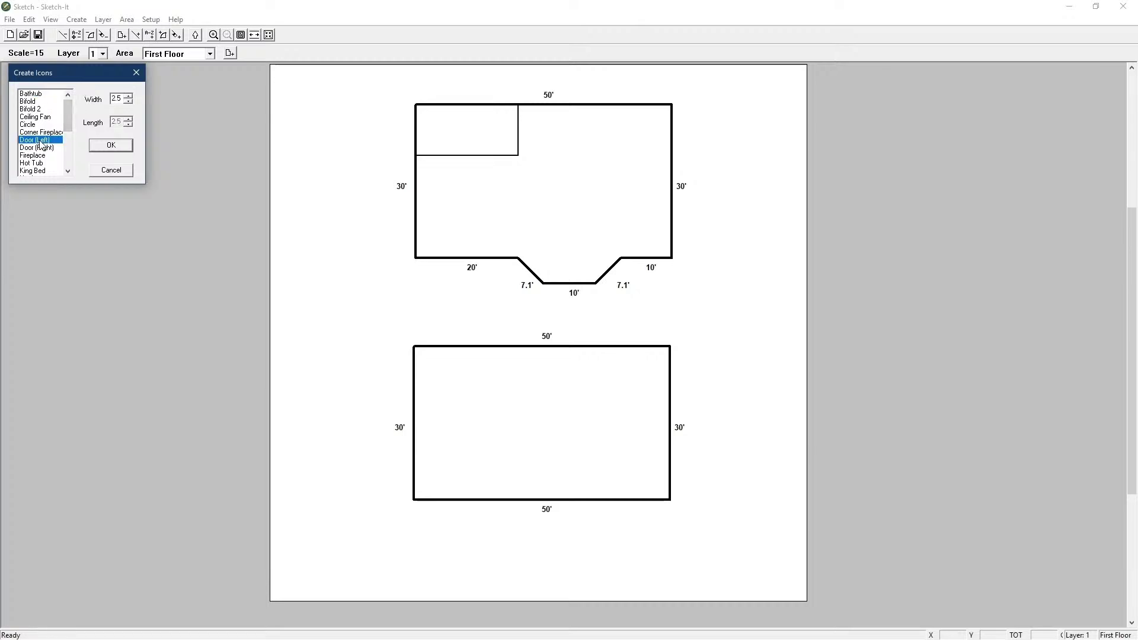
{"action": "left_click", "coordinate": [128, 96]}
{"action": "left_click", "coordinate": [112, 146]}
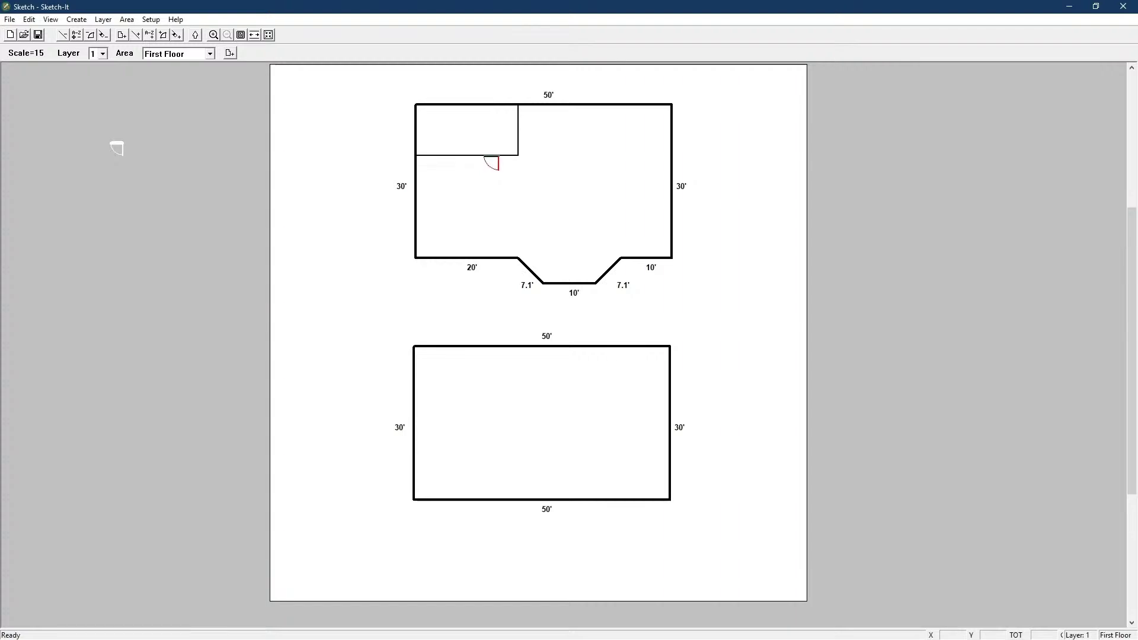
{"action": "left_click", "coordinate": [485, 156]}
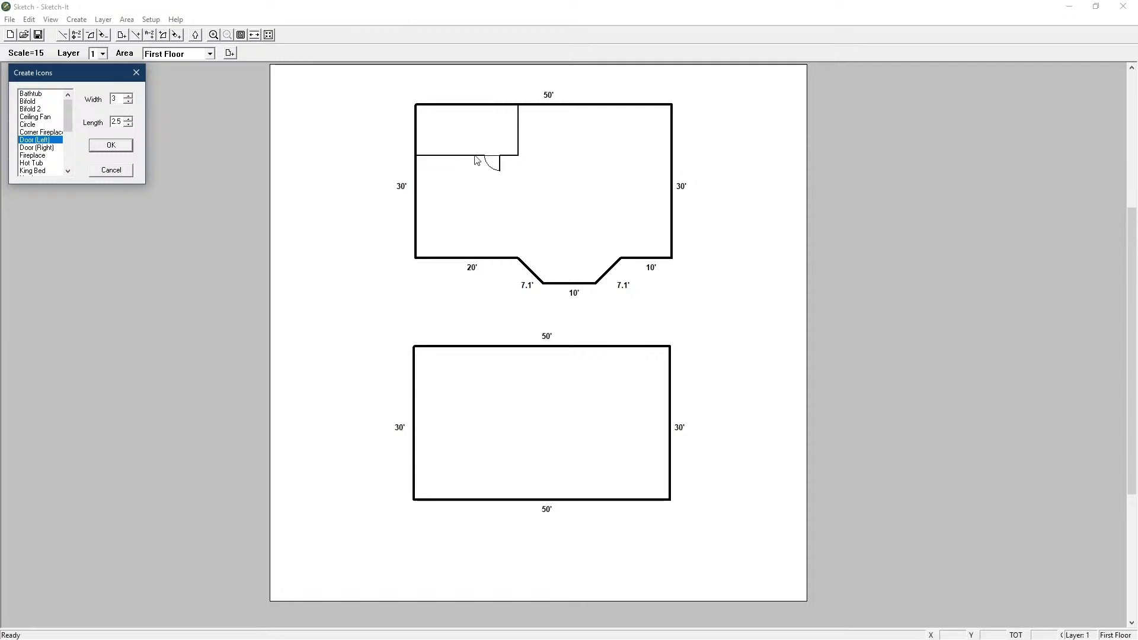
{"action": "left_click", "coordinate": [112, 171]}
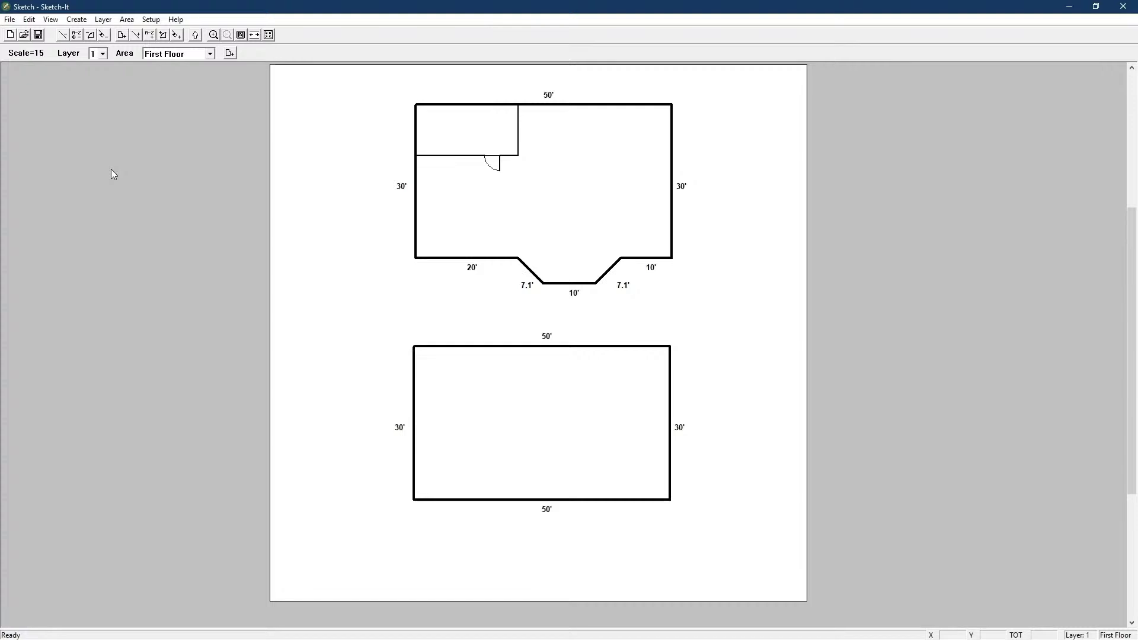
Move the First Floor area slightly lower with Area > Move, then centre both plans on the page.
{"action": "left_click", "coordinate": [126, 19]}
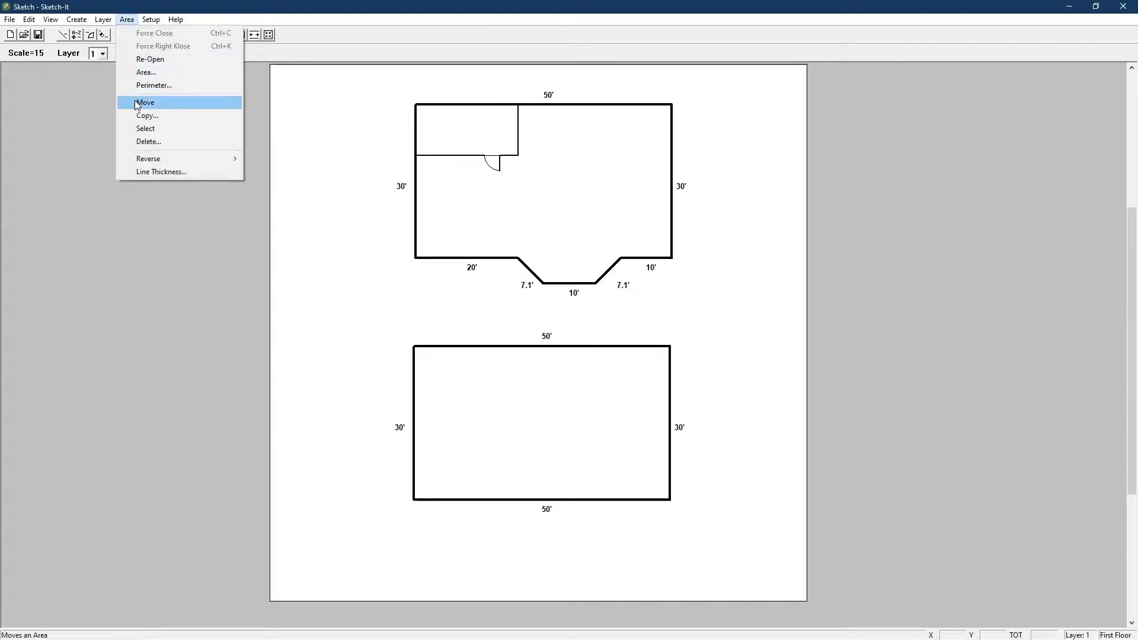
{"action": "left_click", "coordinate": [138, 104]}
{"action": "left_click", "coordinate": [539, 187]}
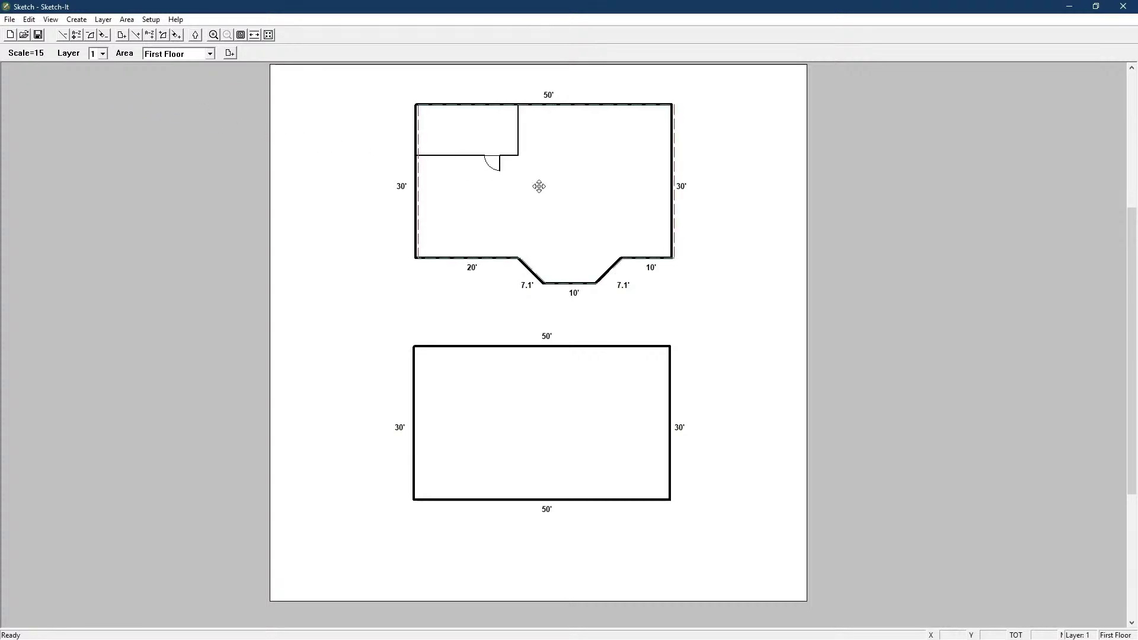
{"action": "left_click", "coordinate": [536, 194]}
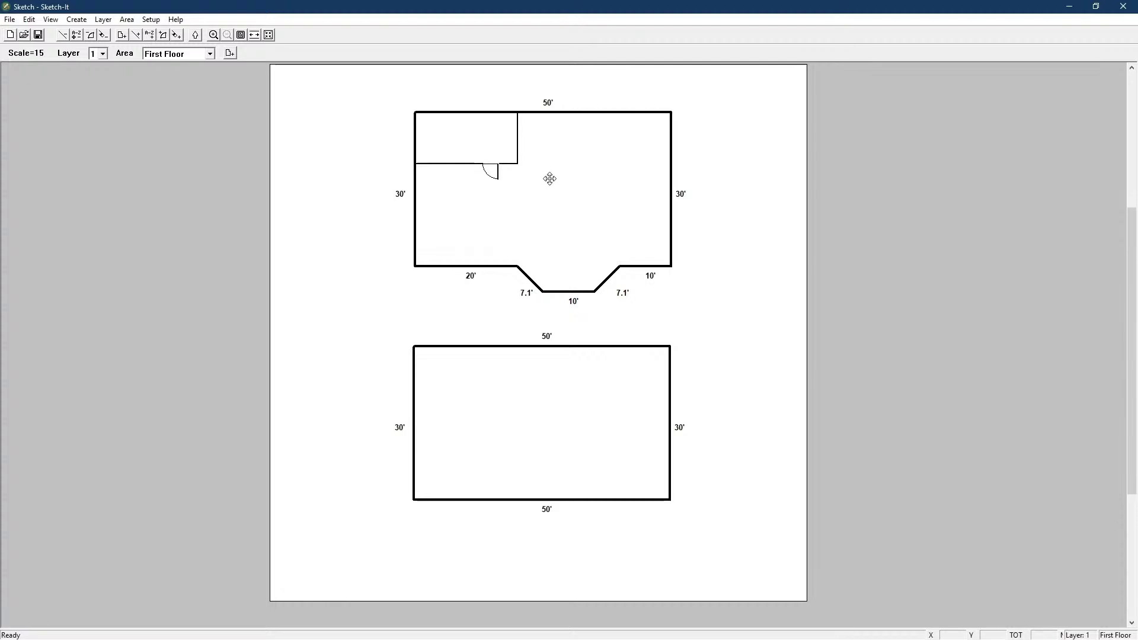
{"action": "left_click", "coordinate": [268, 35]}
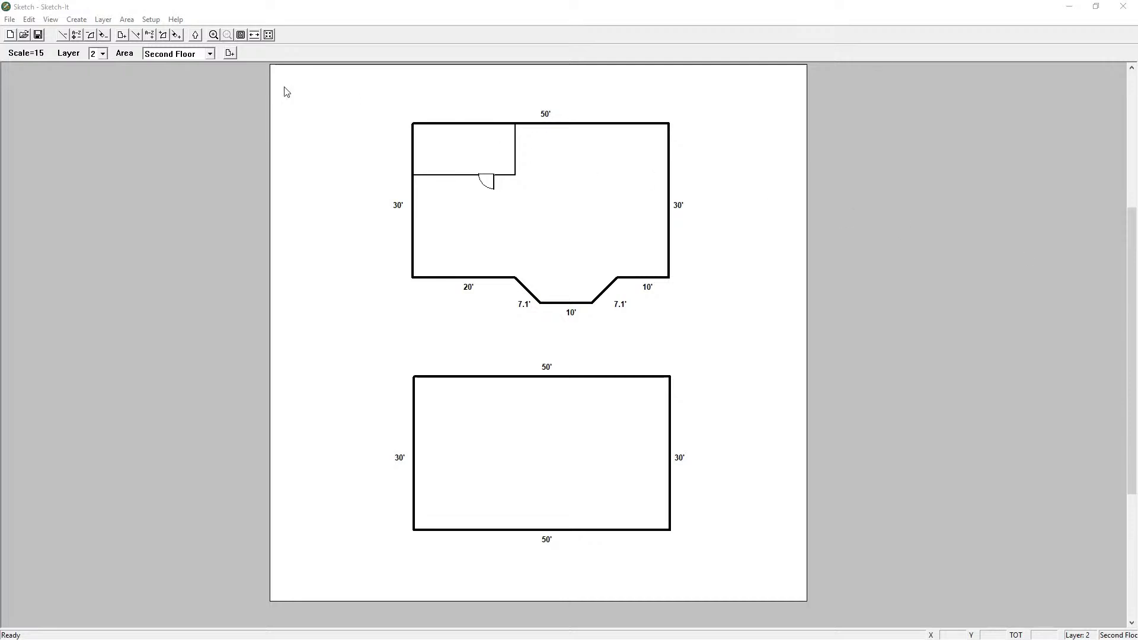
Save the sketch as 20072203.skt and close Sketch-It to send it to the report.
{"action": "left_click", "coordinate": [9, 20]}
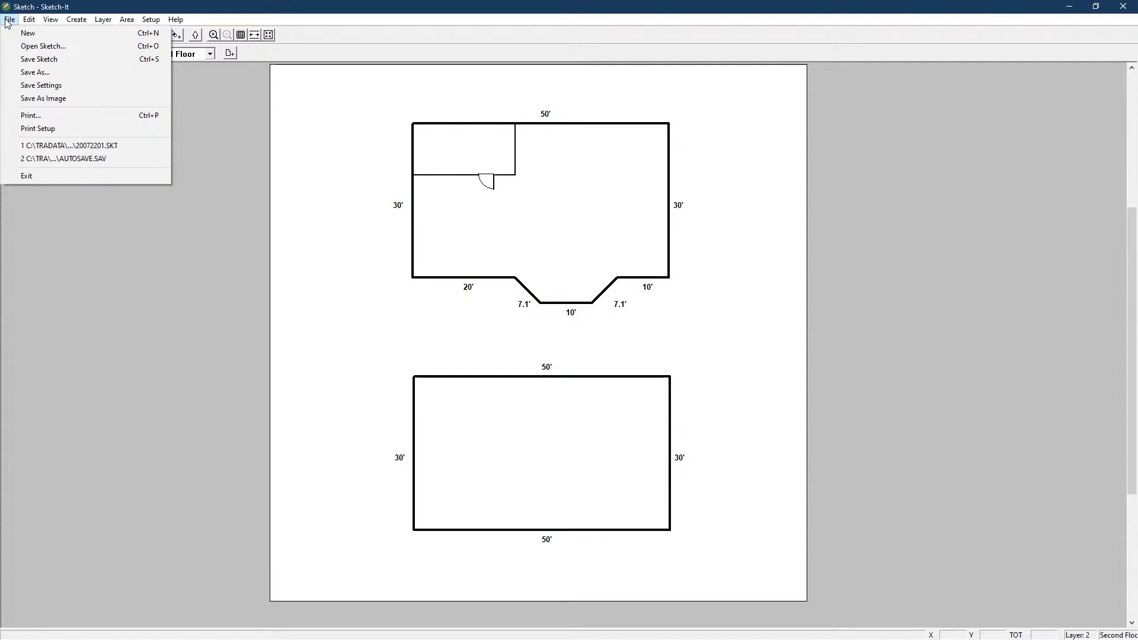
{"action": "left_click", "coordinate": [21, 58]}
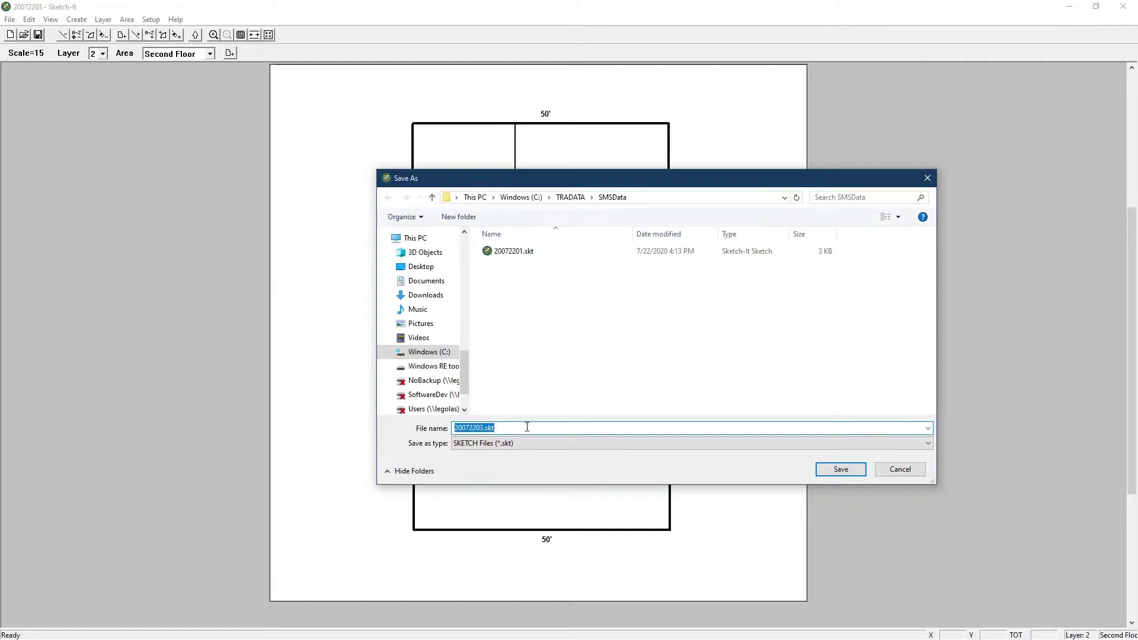
{"action": "left_click", "coordinate": [838, 471]}
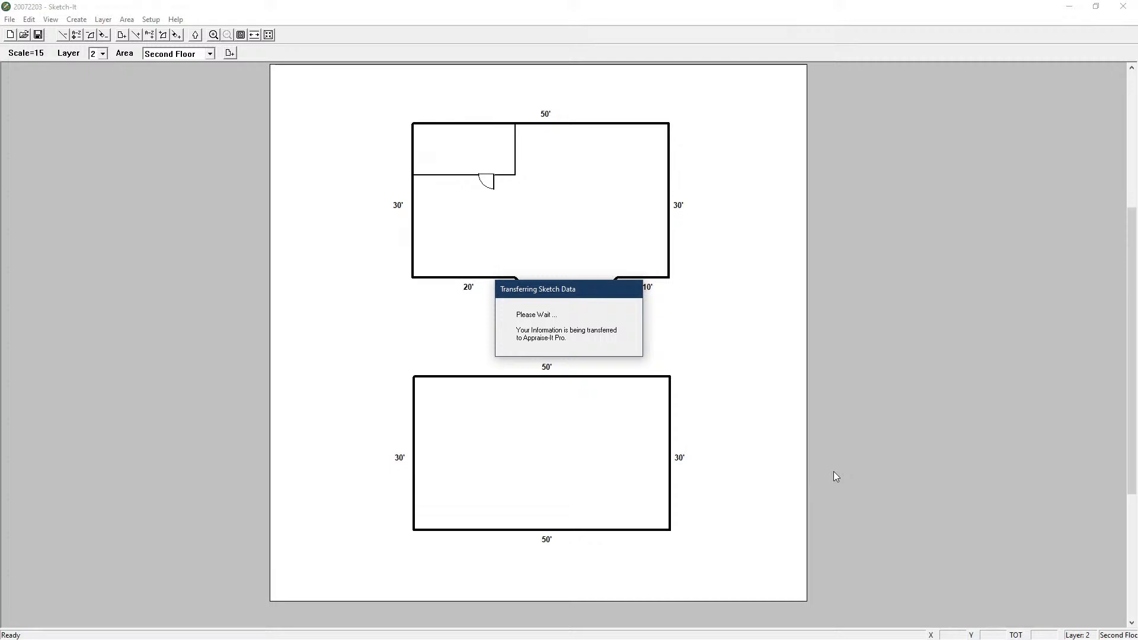
{"action": "left_click", "coordinate": [1126, 7]}
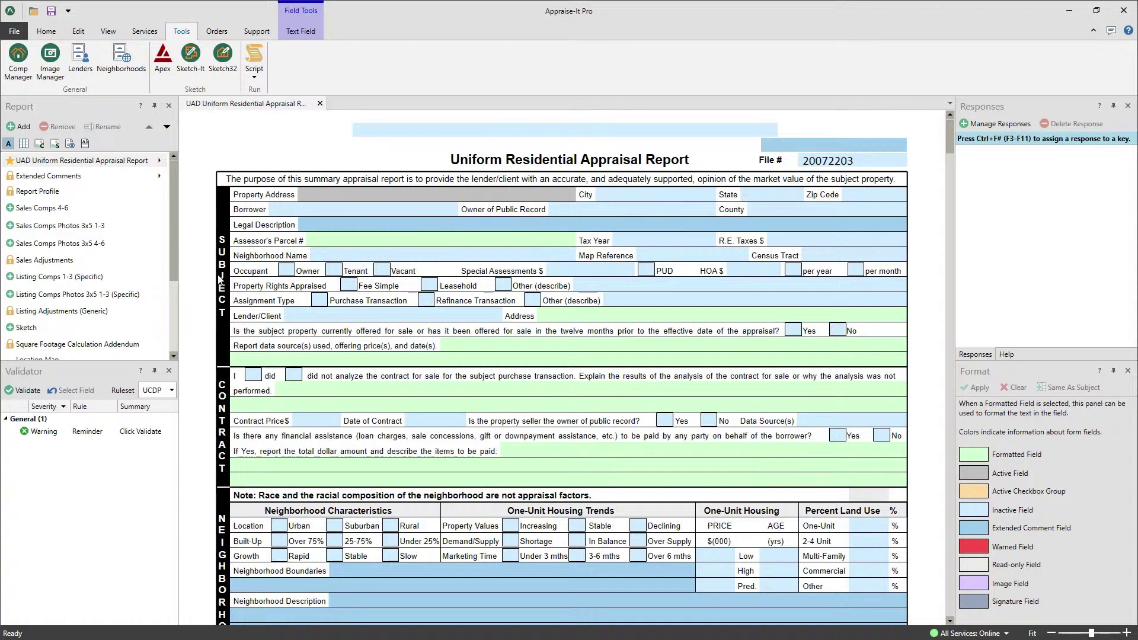
Review the Sketch and Square Footage Addendum pages, then check 3,075 sq ft GLA in Sales Comparison.
{"action": "left_click", "coordinate": [42, 327]}
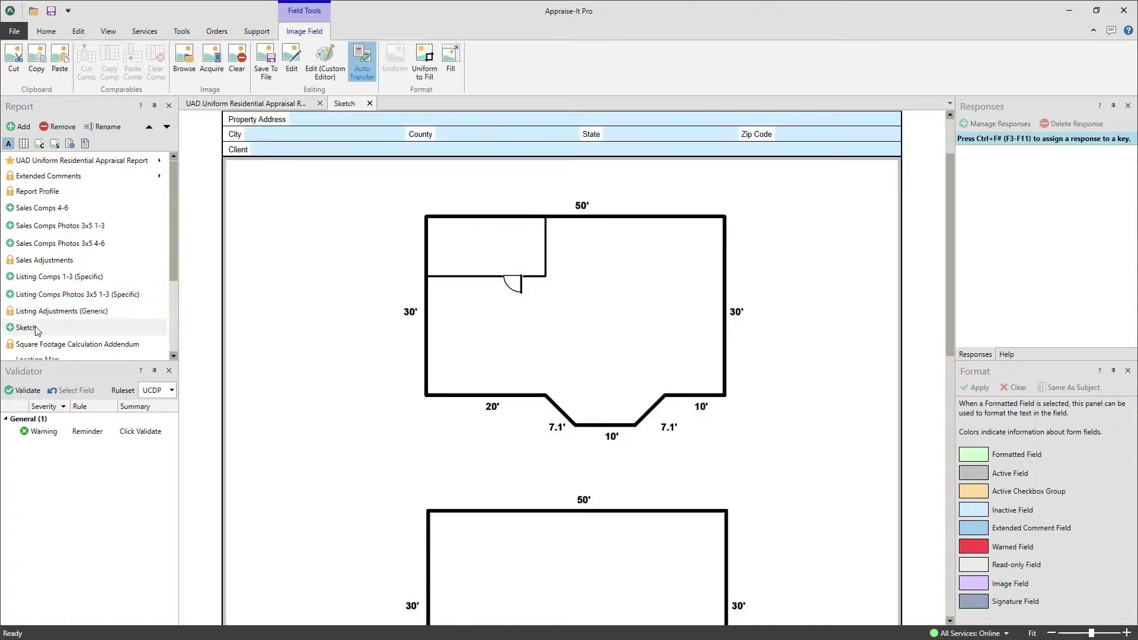
{"action": "left_click", "coordinate": [61, 347]}
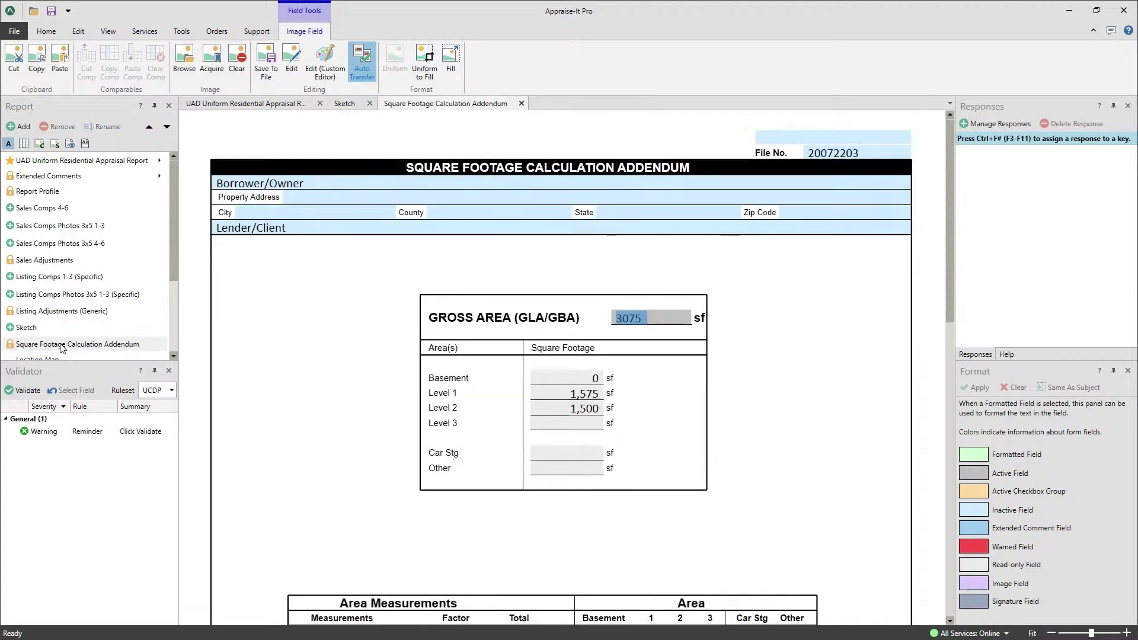
{"action": "left_click", "coordinate": [234, 105]}
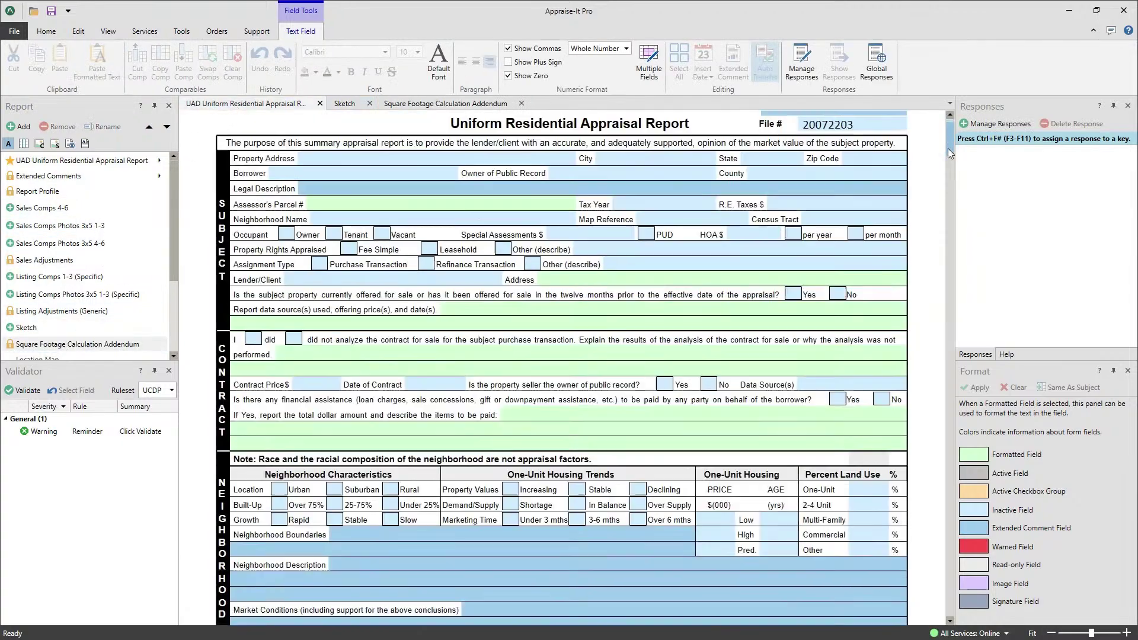
{"action": "left_click_drag", "start_coordinate": [948, 148], "coordinate": [944, 236]}
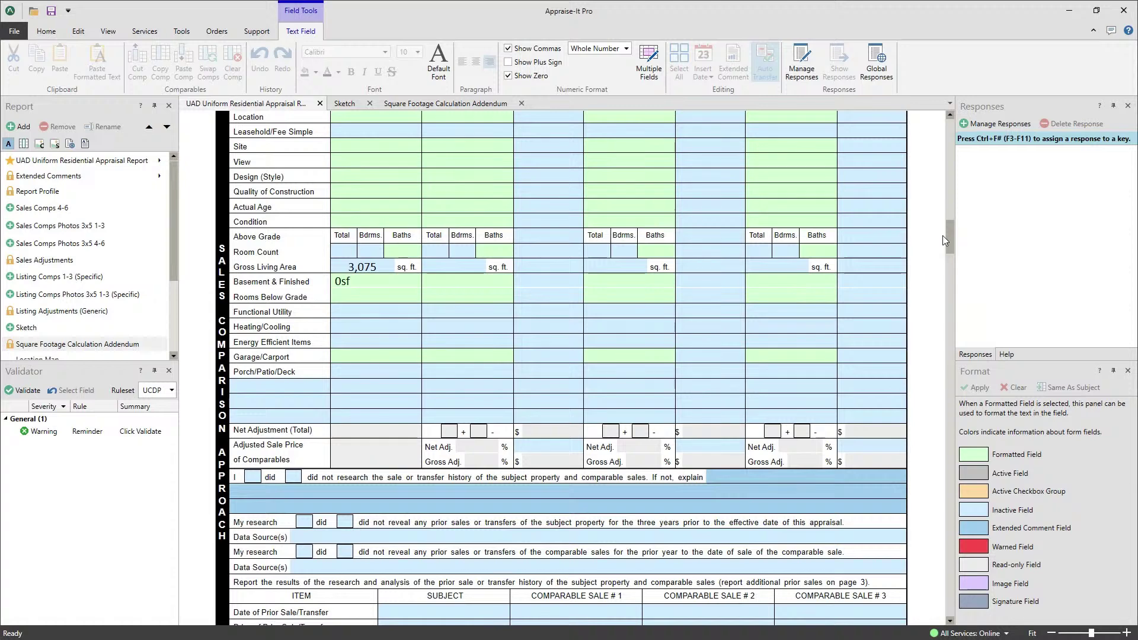
{"action": "left_click", "coordinate": [184, 34]}
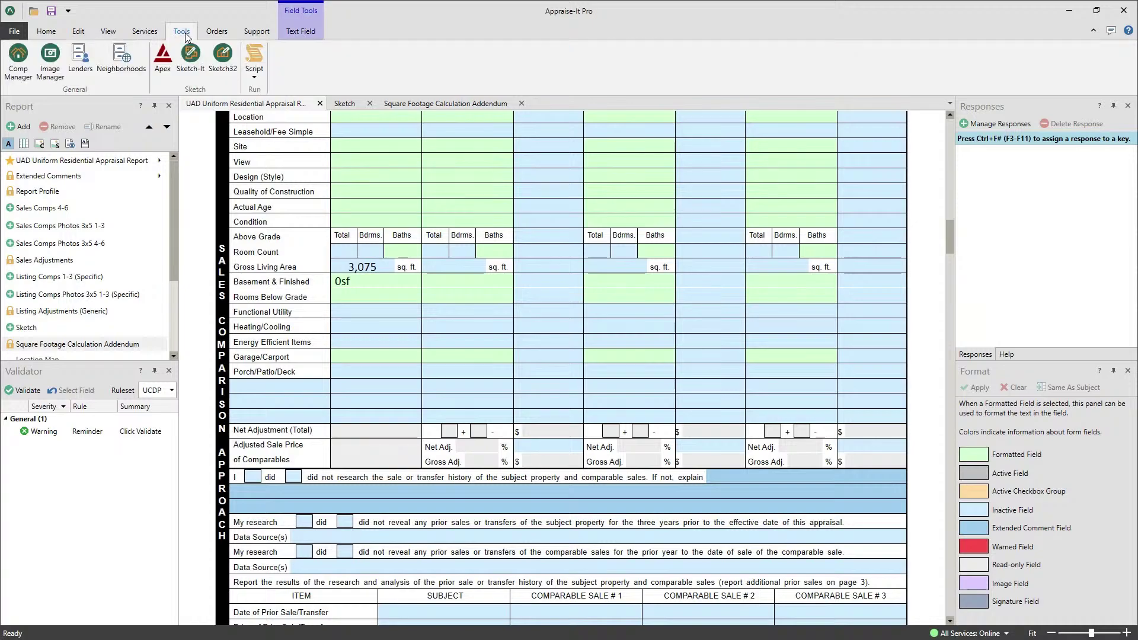
Relaunch Sketch-It from Tools to reopen the first- and second-floor sketch.
{"action": "left_click", "coordinate": [190, 57]}
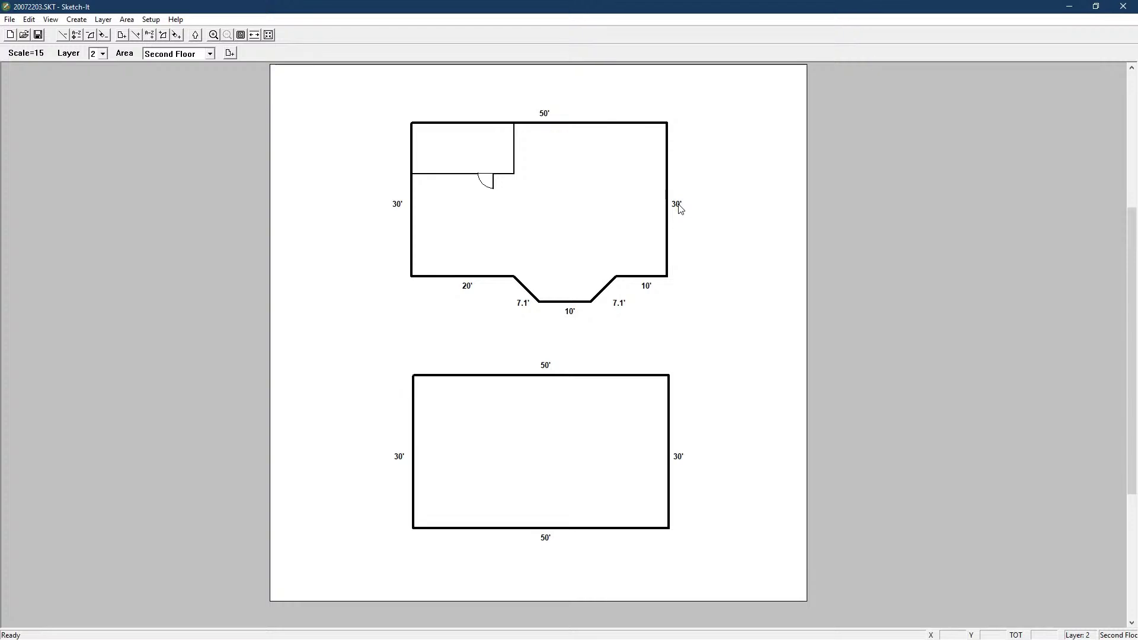
{"action": "left_click", "coordinate": [10, 20]}
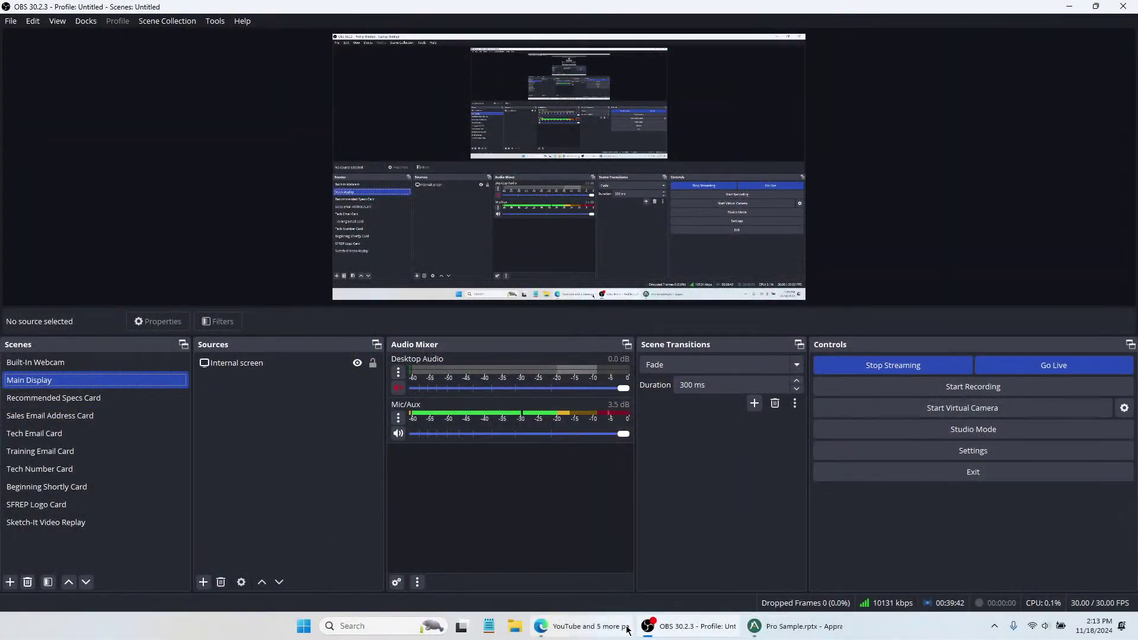
Search YouTube in Edge for 'sfrep ansi'.
{"action": "left_click", "coordinate": [628, 629]}
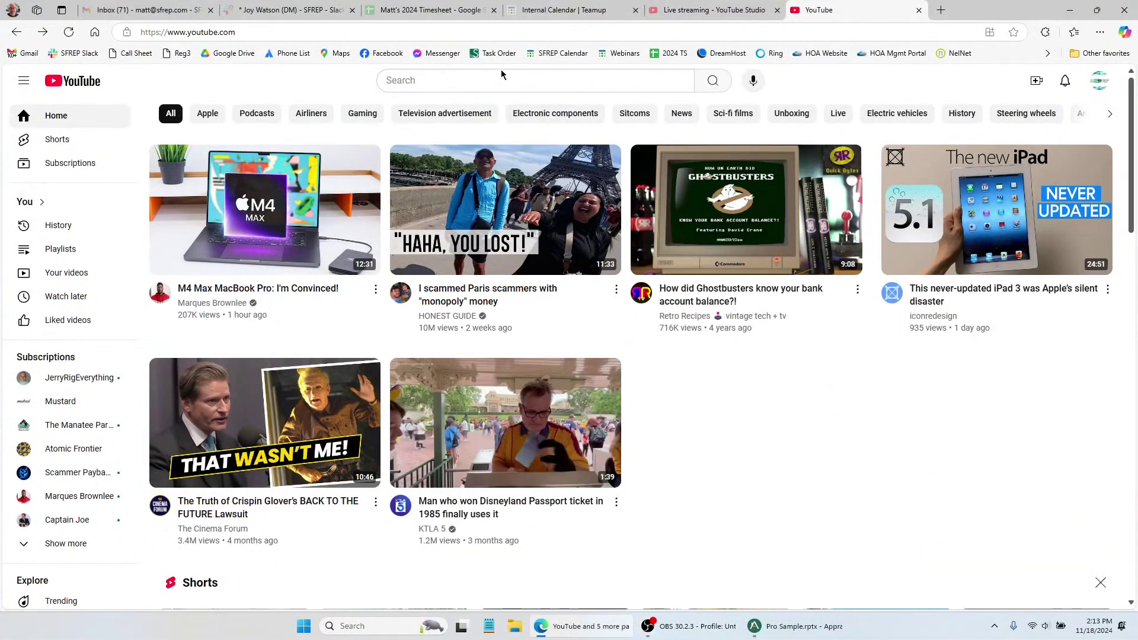
{"action": "left_click", "coordinate": [479, 84]}
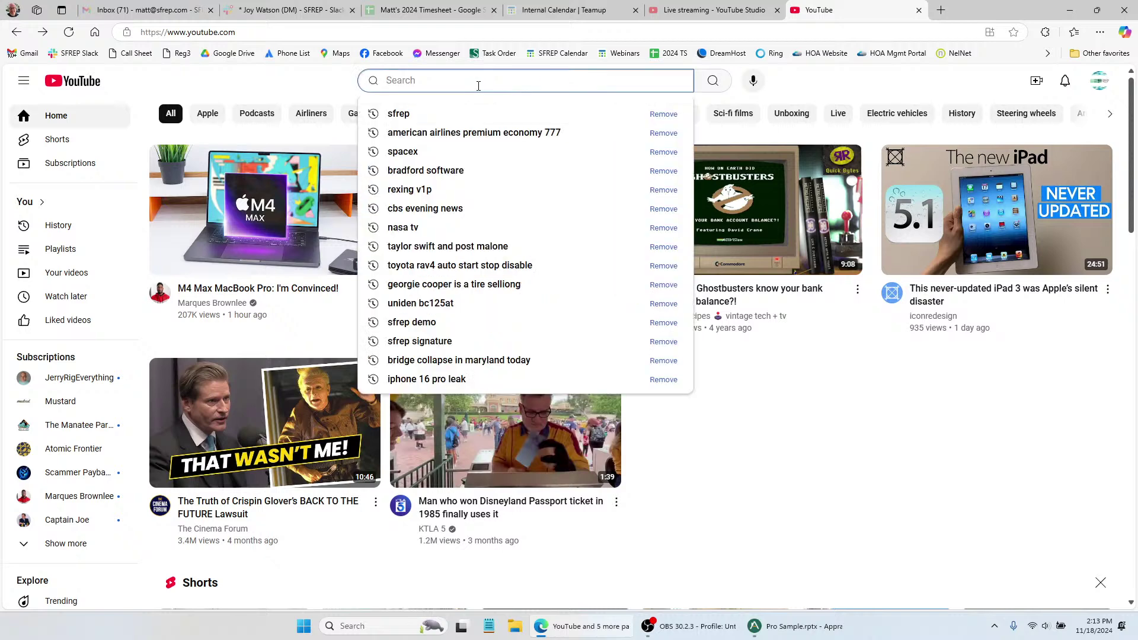
{"action": "type", "text": "sfrep "}
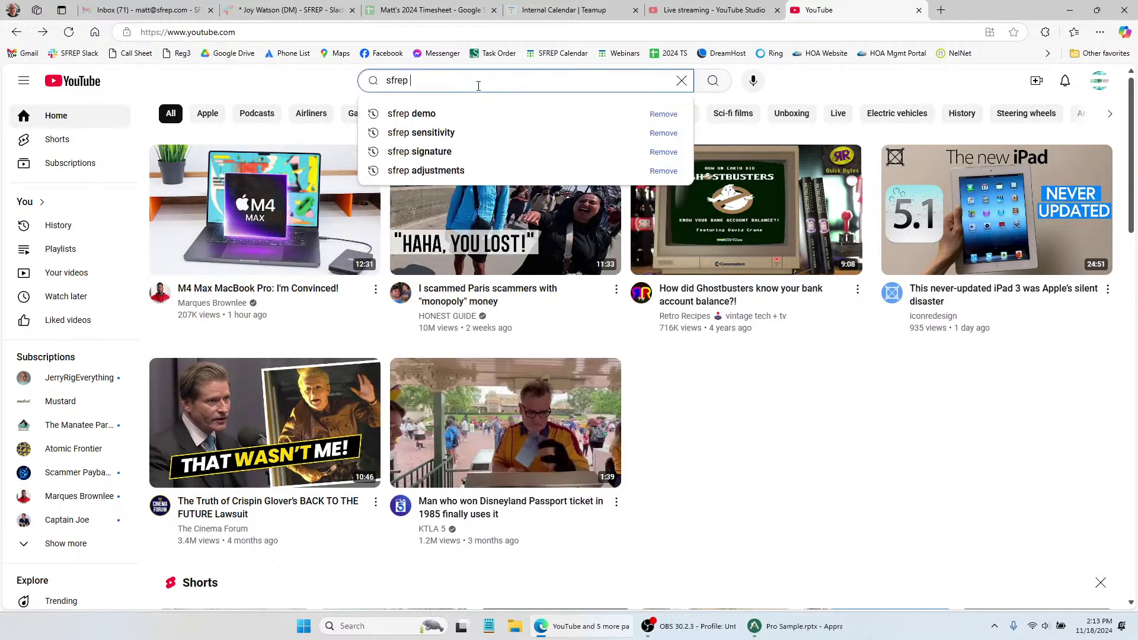
{"action": "type", "text": "ansi"}
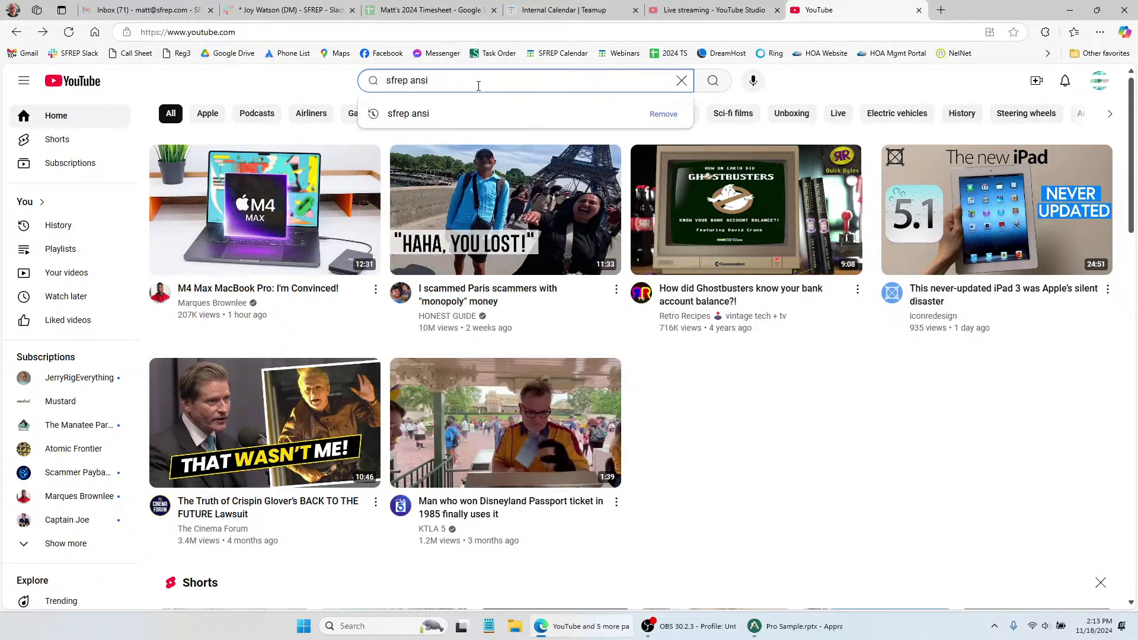
{"action": "key", "text": "Return"}
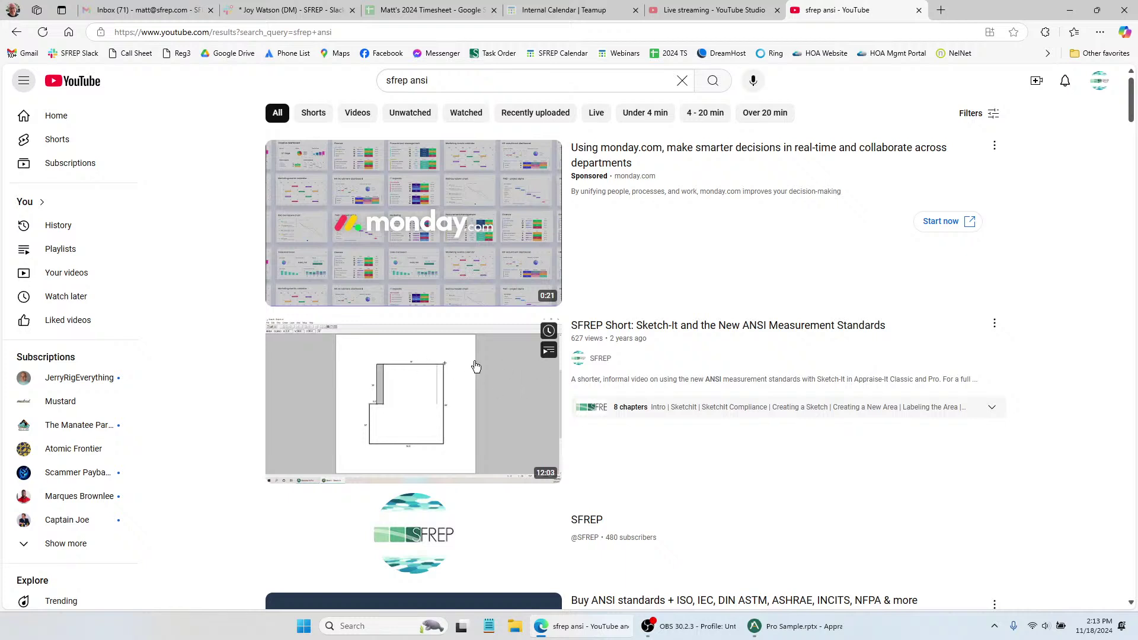
Browse the results to the Using the new ANSI Measuring Standards in Sketch-It webinar.
{"action": "scroll", "coordinate": [474, 368], "scroll_direction": "down", "scroll_amount": 3}
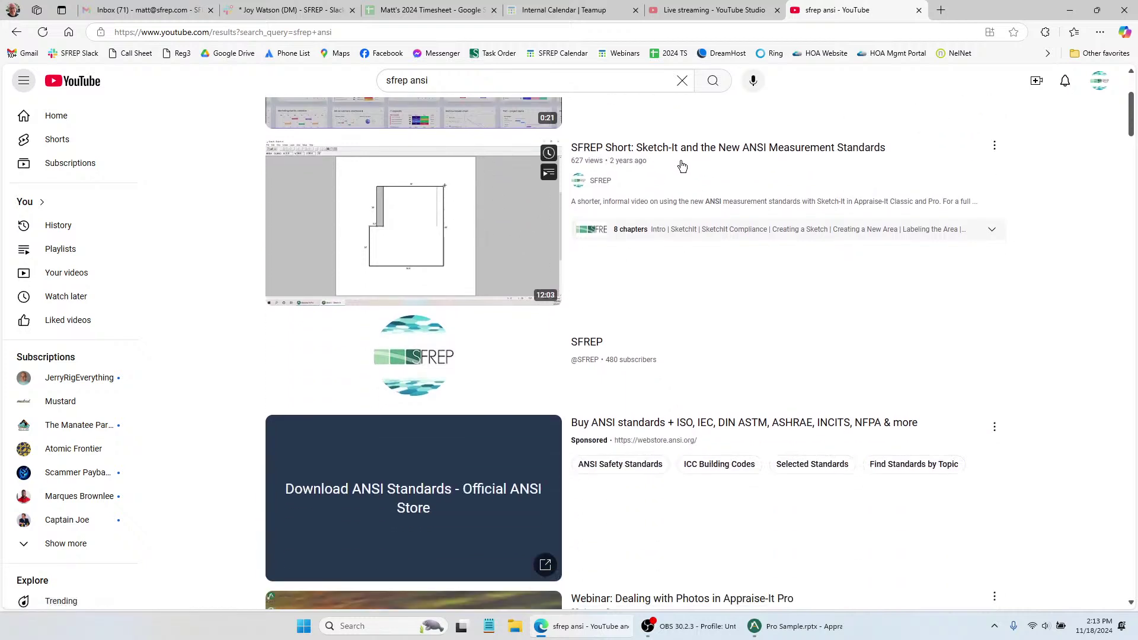
{"action": "scroll", "coordinate": [683, 176], "scroll_direction": "down", "scroll_amount": 1}
{"action": "scroll", "coordinate": [683, 176], "scroll_direction": "down", "scroll_amount": 5}
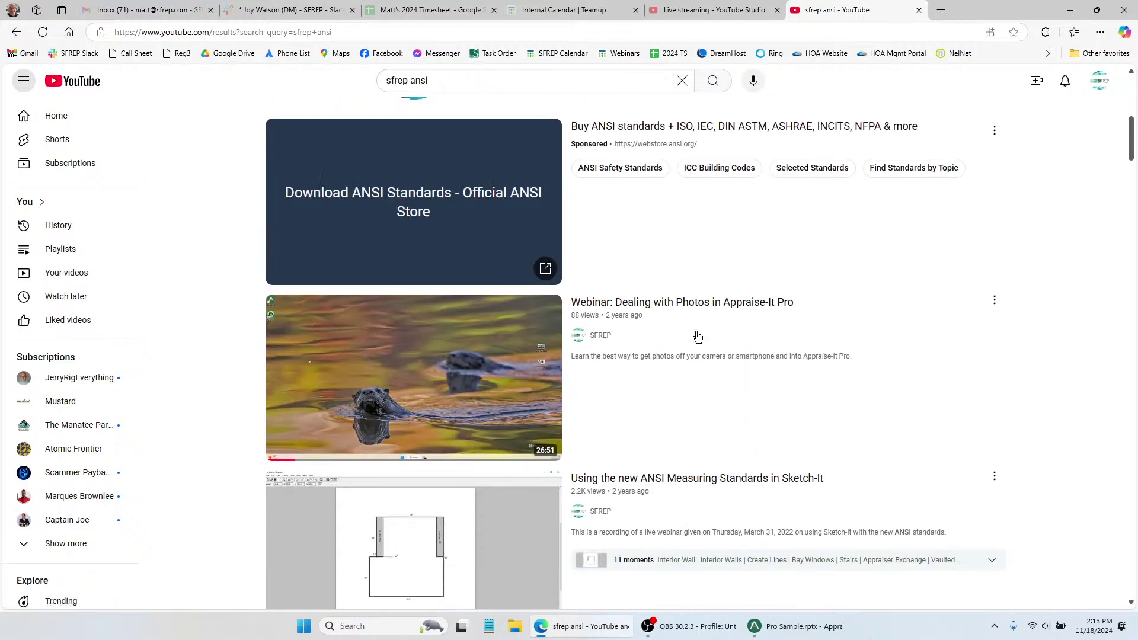
{"action": "scroll", "coordinate": [857, 302], "scroll_direction": "down", "scroll_amount": 2}
{"action": "scroll", "coordinate": [858, 303], "scroll_direction": "down", "scroll_amount": 2}
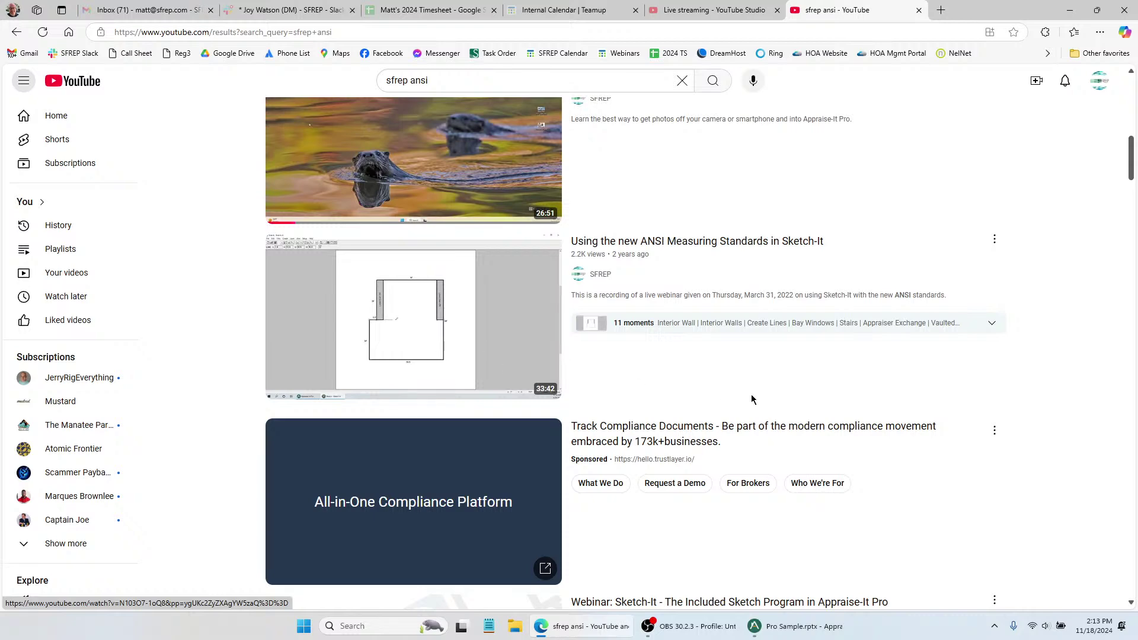
{"action": "scroll", "coordinate": [747, 389], "scroll_direction": "up", "scroll_amount": 7}
{"action": "scroll", "coordinate": [735, 433], "scroll_direction": "up", "scroll_amount": 4}
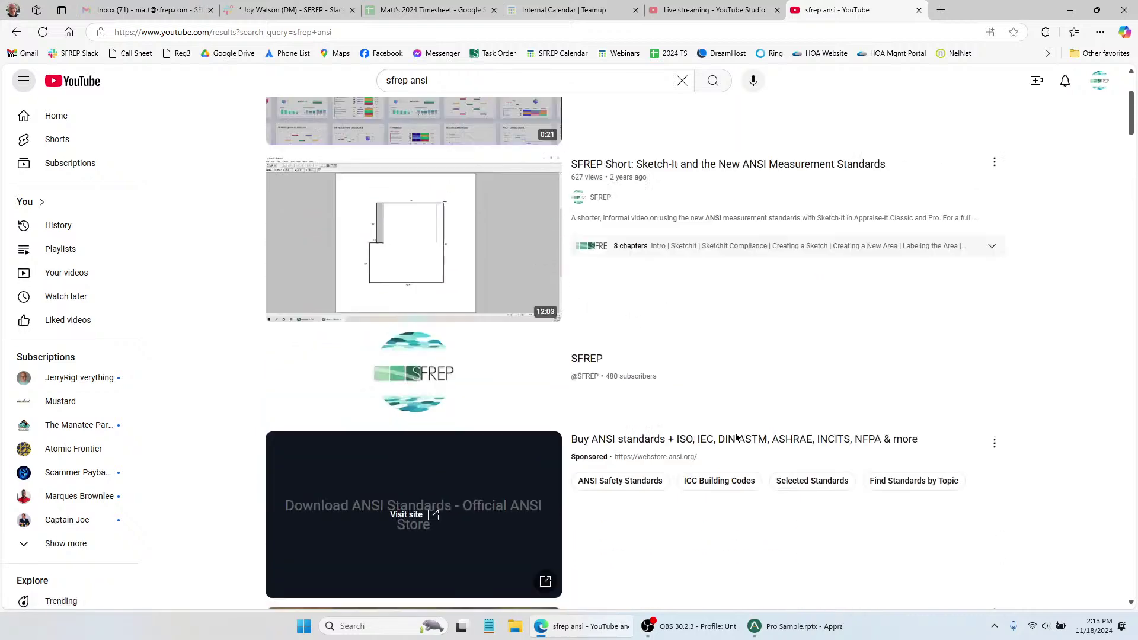
{"action": "scroll", "coordinate": [735, 433], "scroll_direction": "down", "scroll_amount": 10}
{"action": "scroll", "coordinate": [736, 430], "scroll_direction": "down", "scroll_amount": 2}
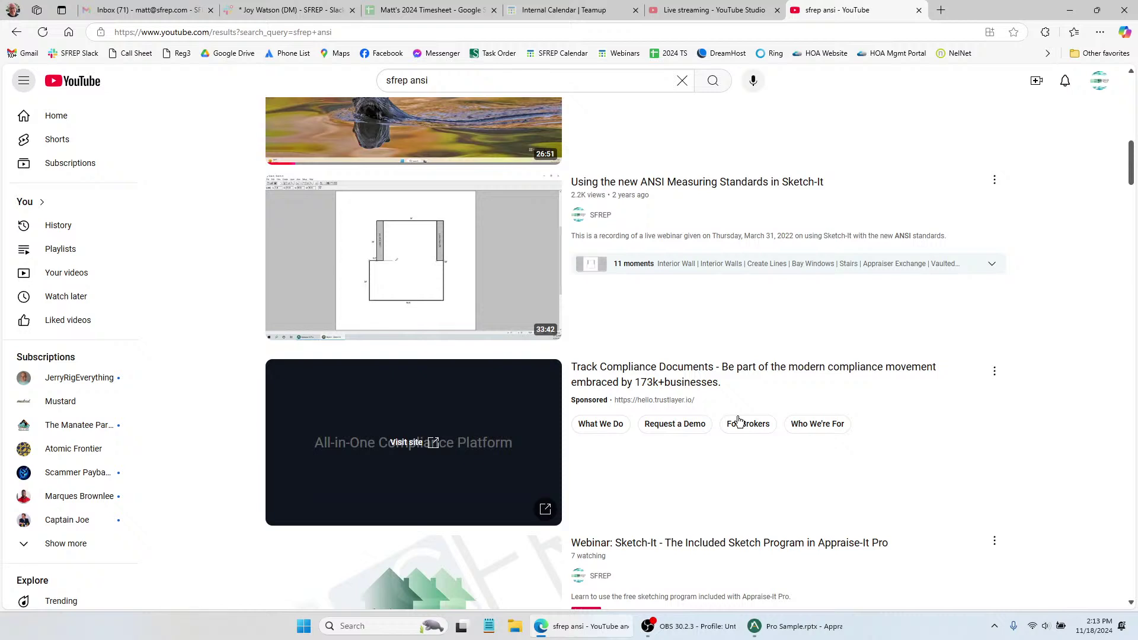
Minimize Edge and bring the Pro Sample report in Appraise-It Pro back up.
{"action": "left_click", "coordinate": [1073, 9]}
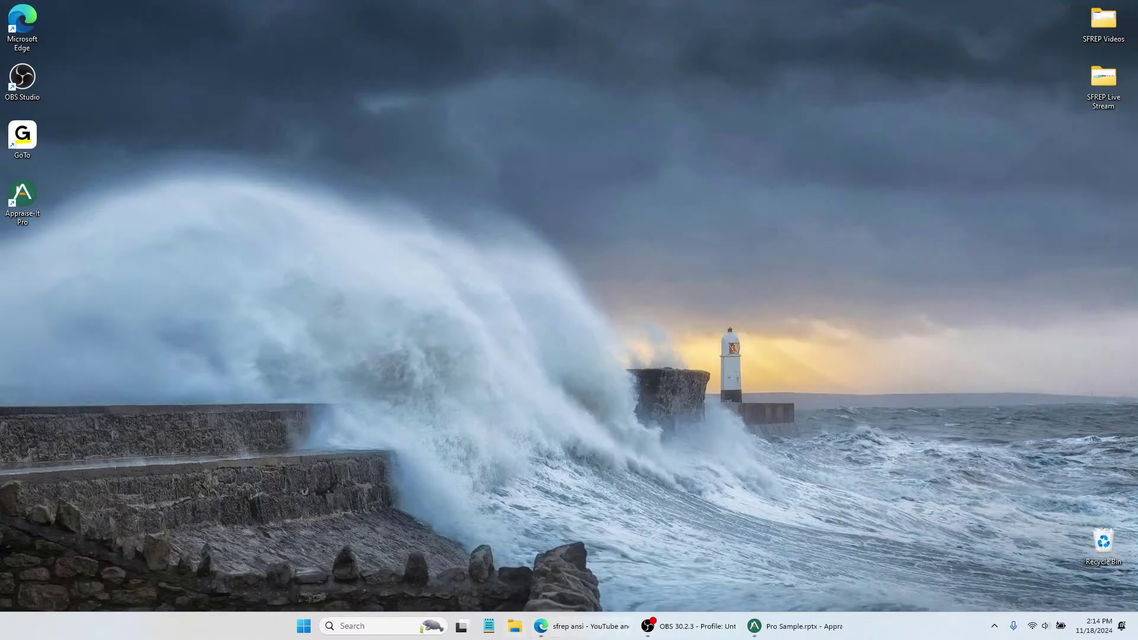
{"action": "mouse_move", "coordinate": [811, 628]}
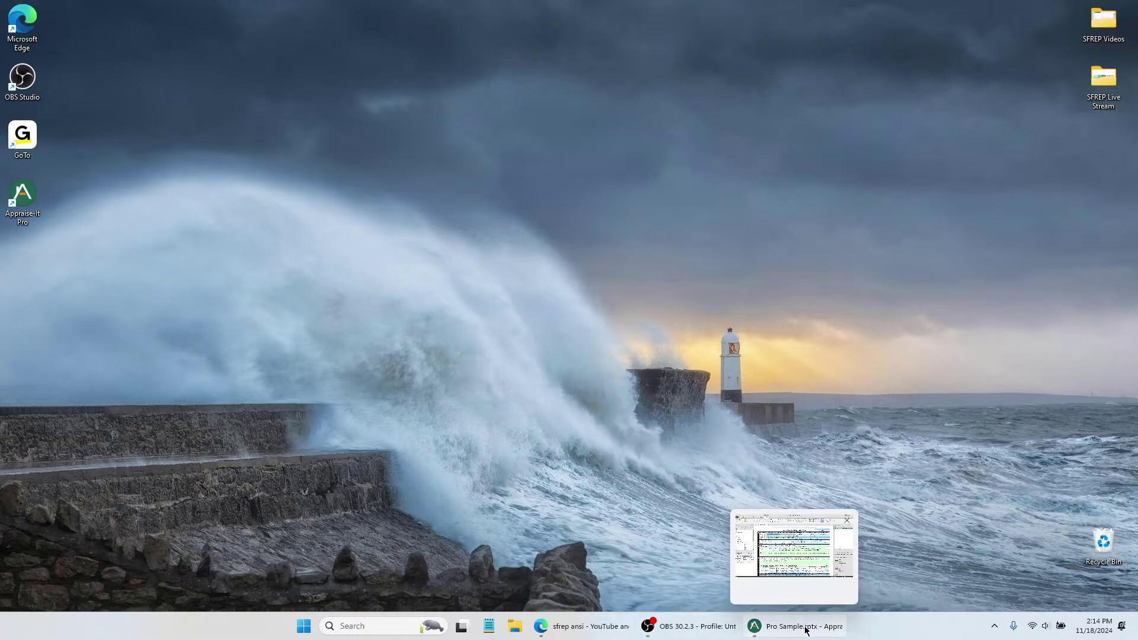
{"action": "left_click", "coordinate": [807, 628]}
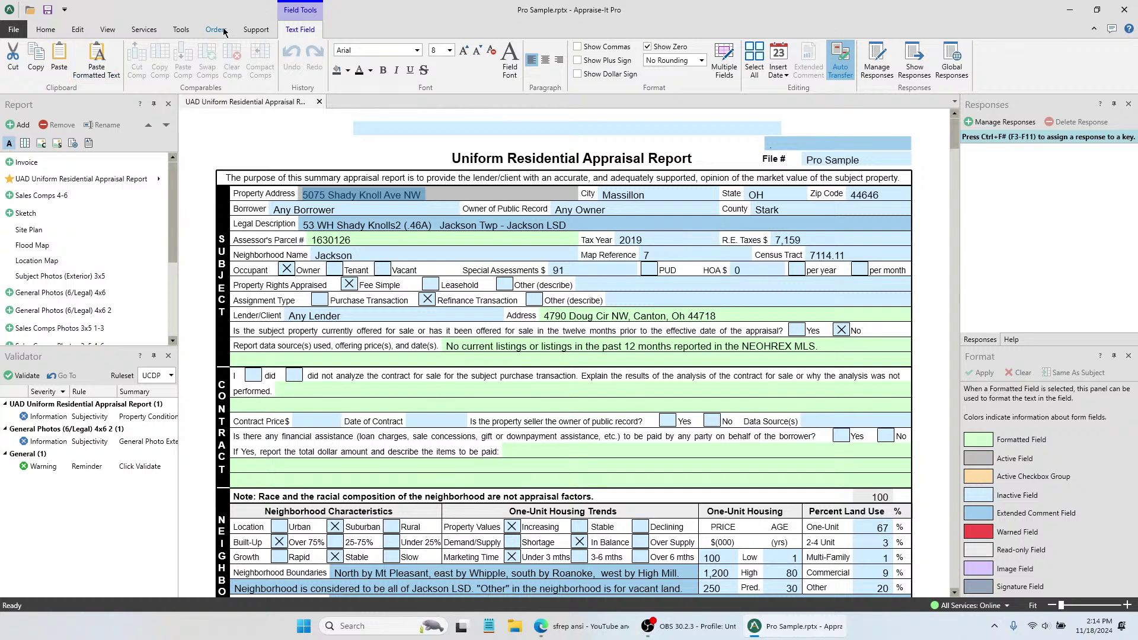
{"action": "left_click", "coordinate": [866, 157]}
{"action": "left_click", "coordinate": [811, 159]}
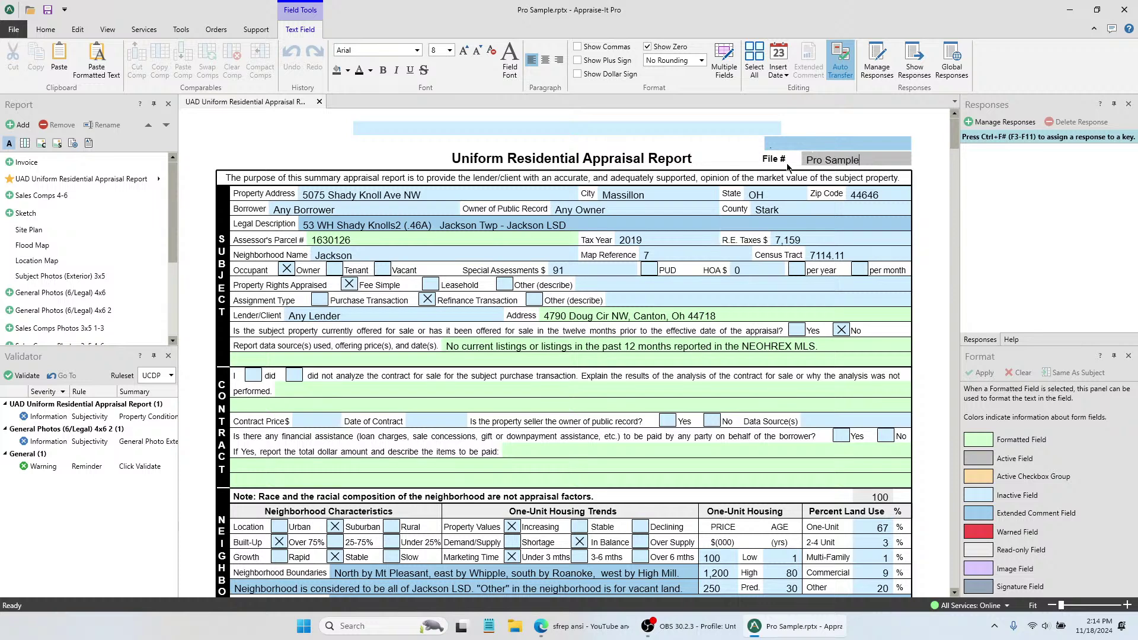
{"action": "left_click_drag", "start_coordinate": [870, 160], "coordinate": [800, 166]}
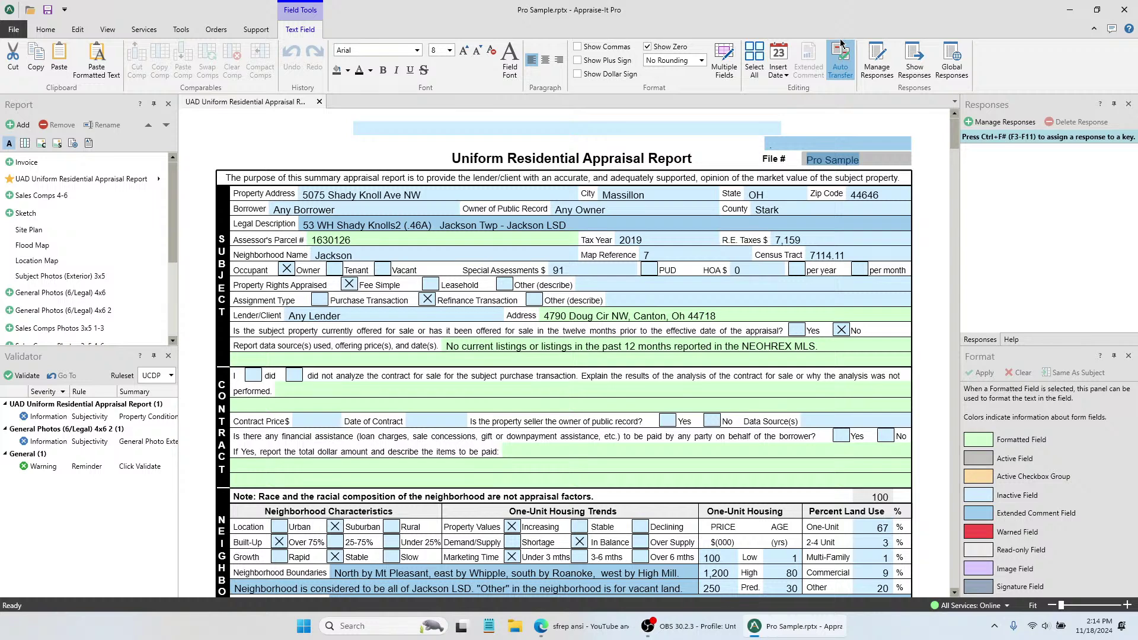
{"action": "type", "text": "1122334455"}
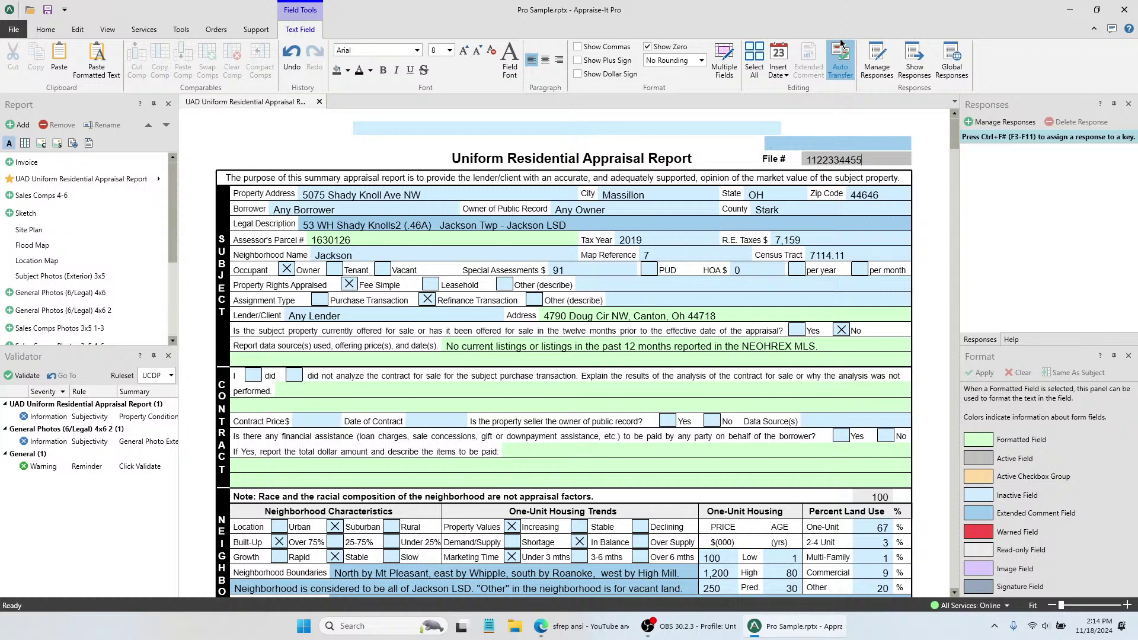
{"action": "left_click", "coordinate": [184, 33]}
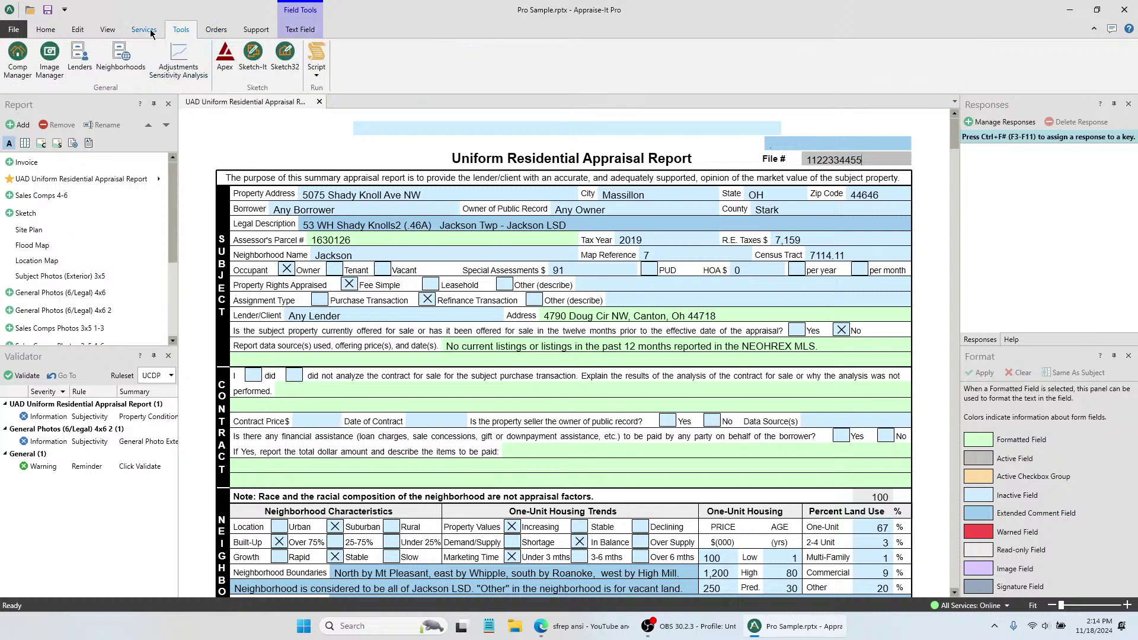
{"action": "scroll", "coordinate": [183, 35], "scroll_direction": "up", "scroll_amount": 1}
Append 6 to the File # and return to the blank Sketch-It page at scale 15.
{"action": "left_click", "coordinate": [183, 33]}
{"action": "type", "text": "6"}
{"action": "left_click", "coordinate": [821, 214]}
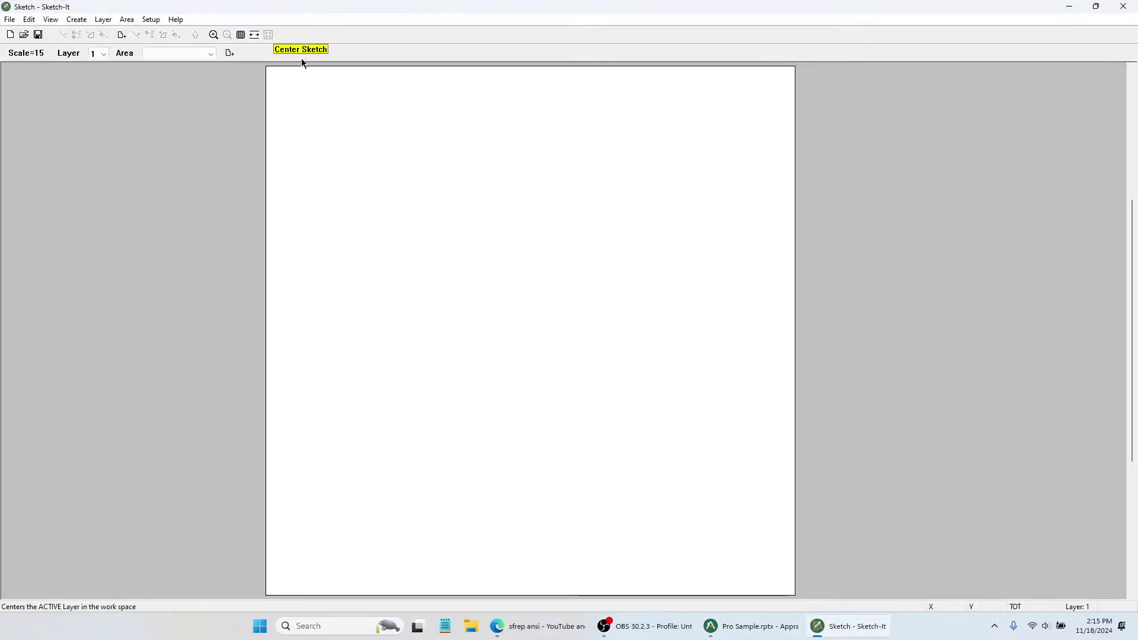
Create a new Living Area named First Floor, posting to floor 1.
{"action": "left_click", "coordinate": [231, 55]}
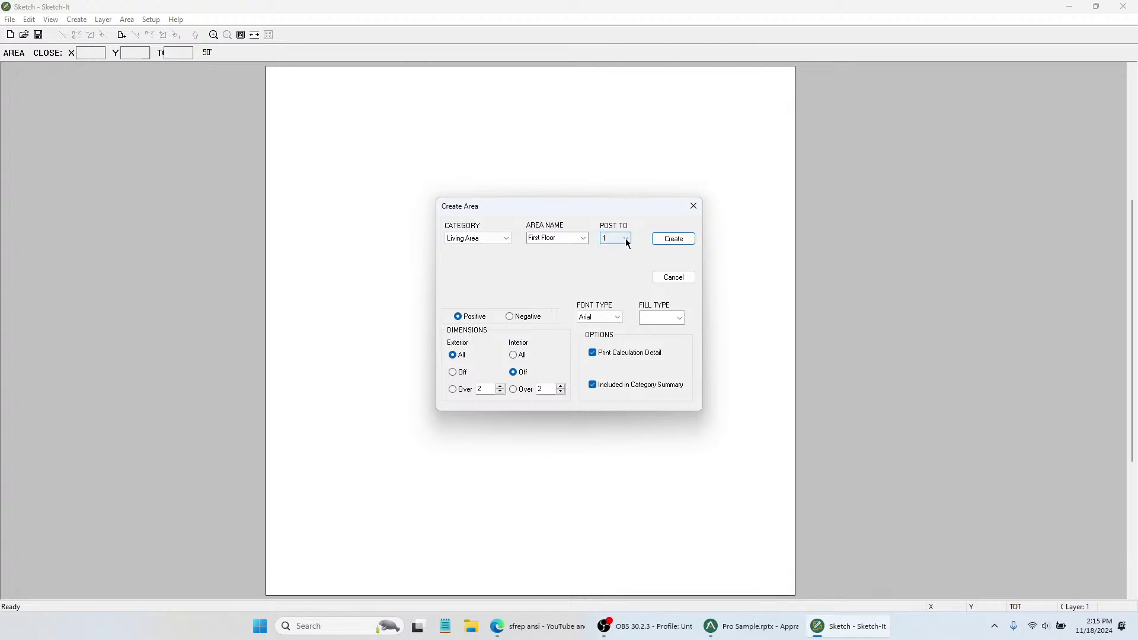
{"action": "left_click", "coordinate": [607, 238]}
{"action": "left_click", "coordinate": [543, 238]}
{"action": "left_click", "coordinate": [584, 238]}
{"action": "left_click", "coordinate": [578, 257]}
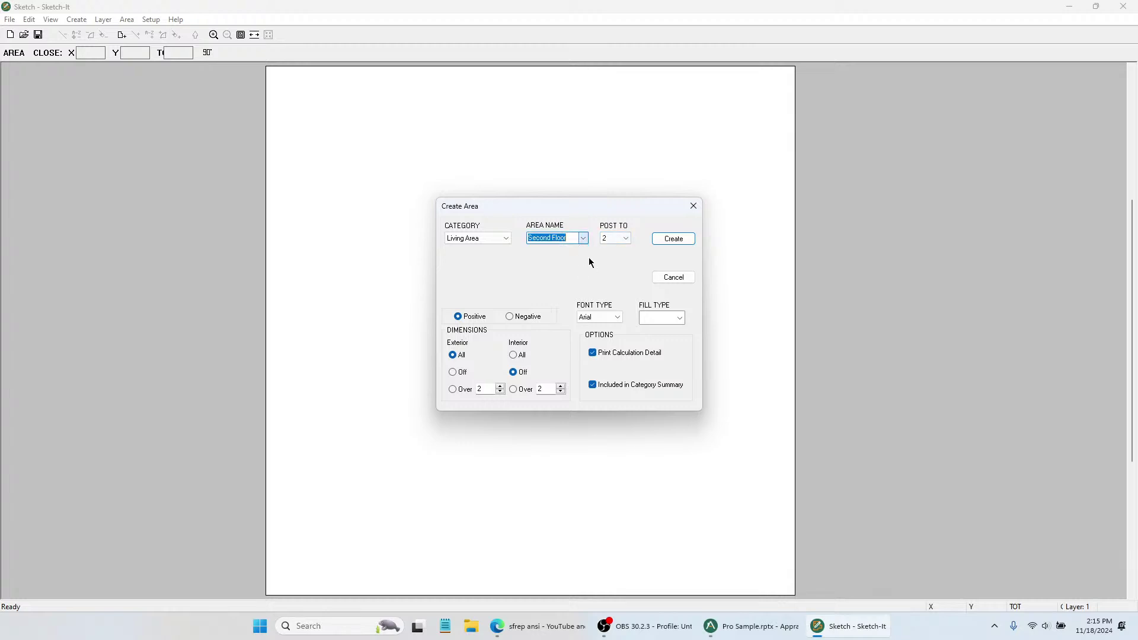
{"action": "left_click", "coordinate": [584, 237]}
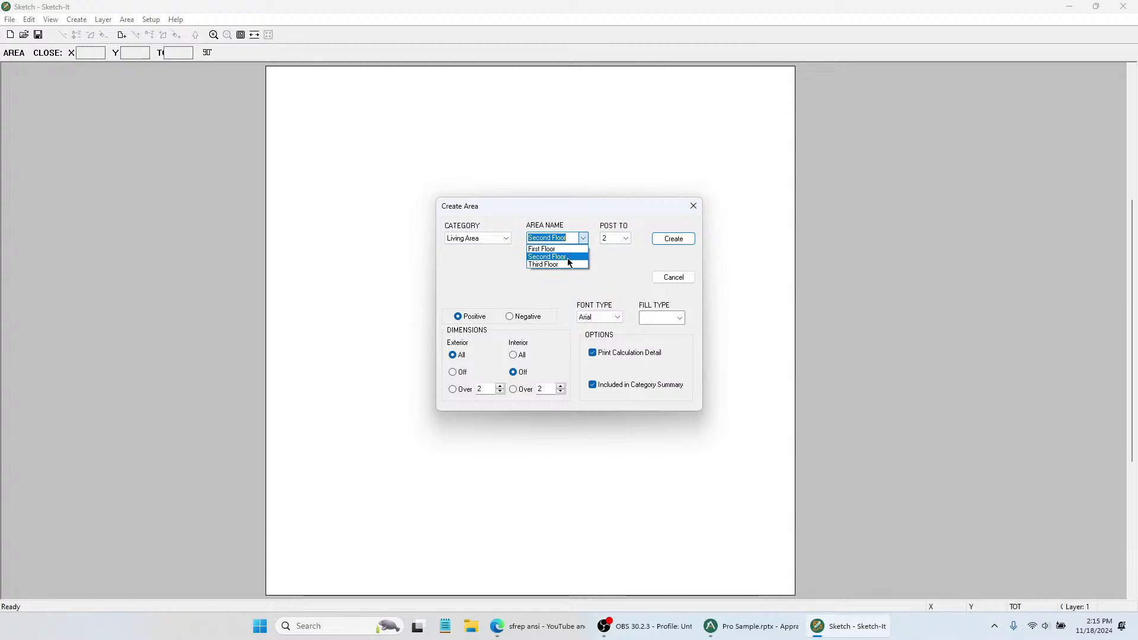
{"action": "left_click", "coordinate": [552, 266]}
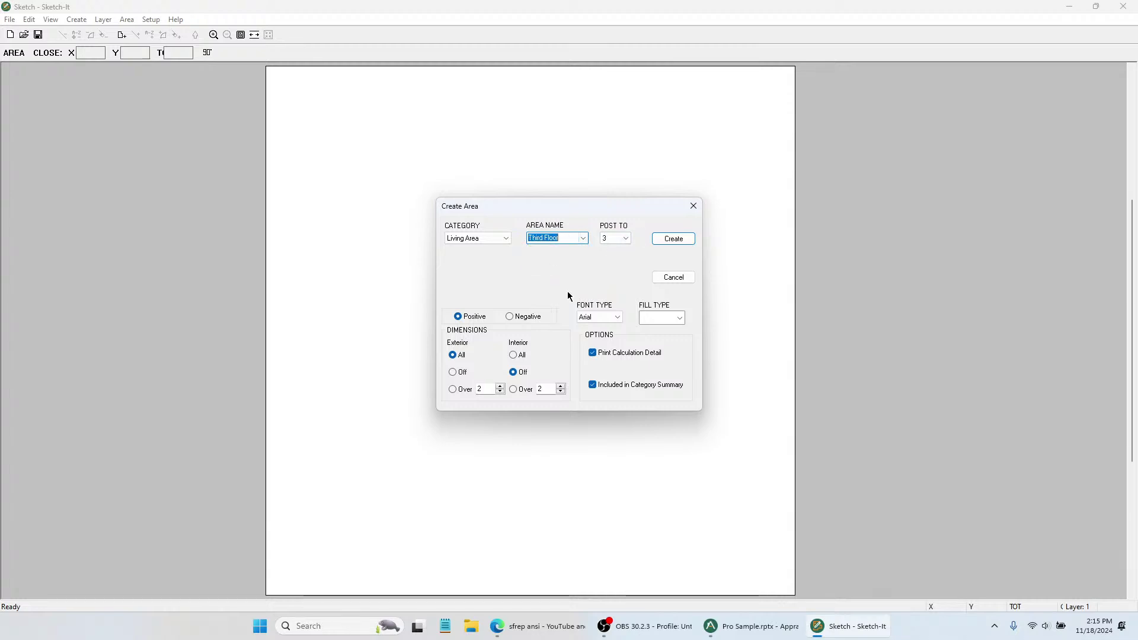
{"action": "left_click", "coordinate": [584, 238]}
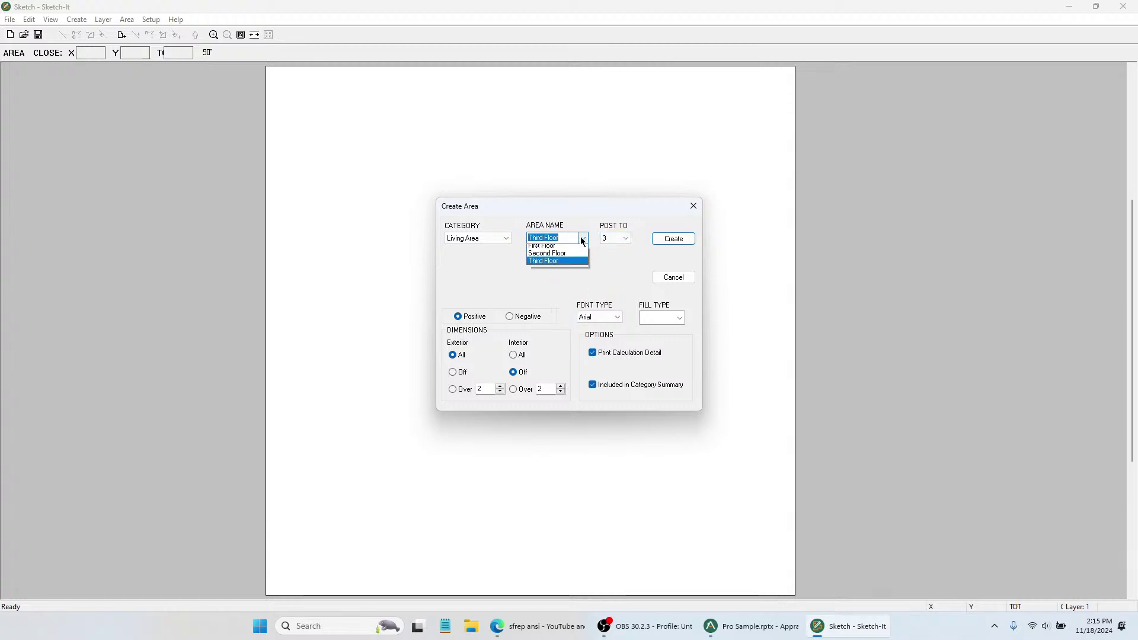
{"action": "left_click", "coordinate": [552, 248]}
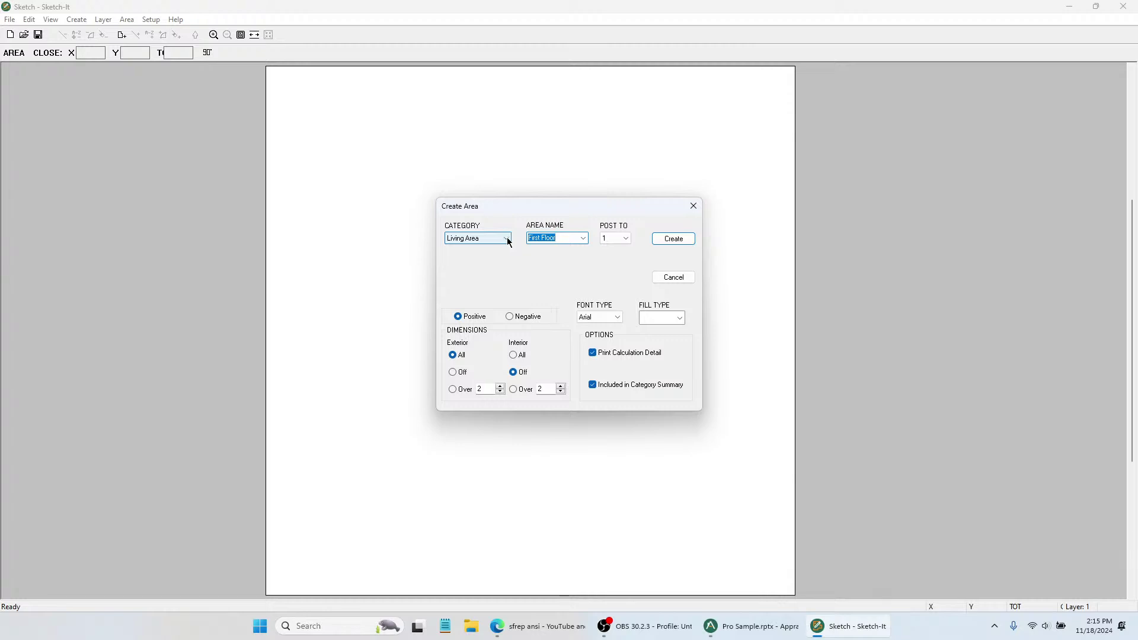
{"action": "left_click", "coordinate": [584, 238]}
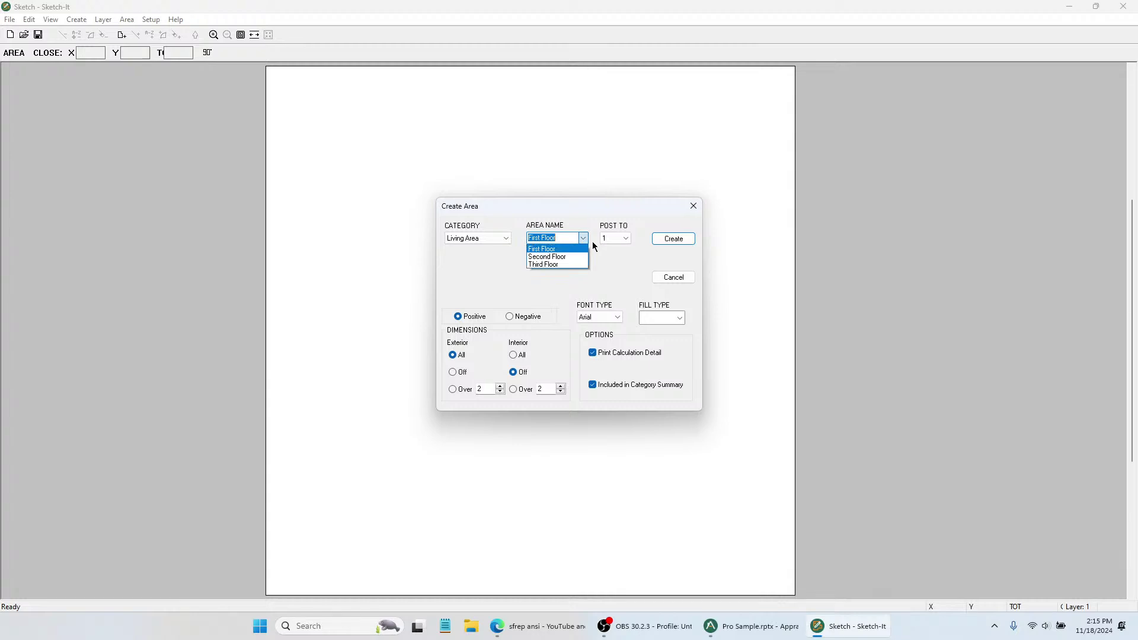
{"action": "left_click", "coordinate": [570, 257]}
{"action": "left_click", "coordinate": [674, 239]}
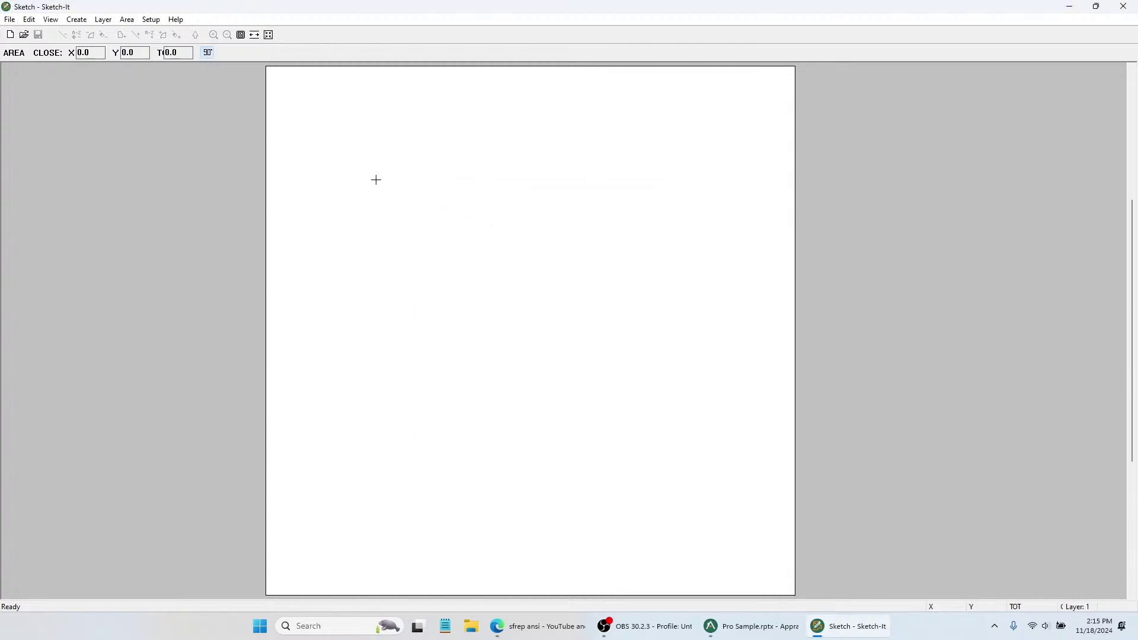
Draw a 50' top wall and 30' right wall, closing the area into a rectangle.
{"action": "type", "text": "50'"}
{"action": "key", "text": "Right"}
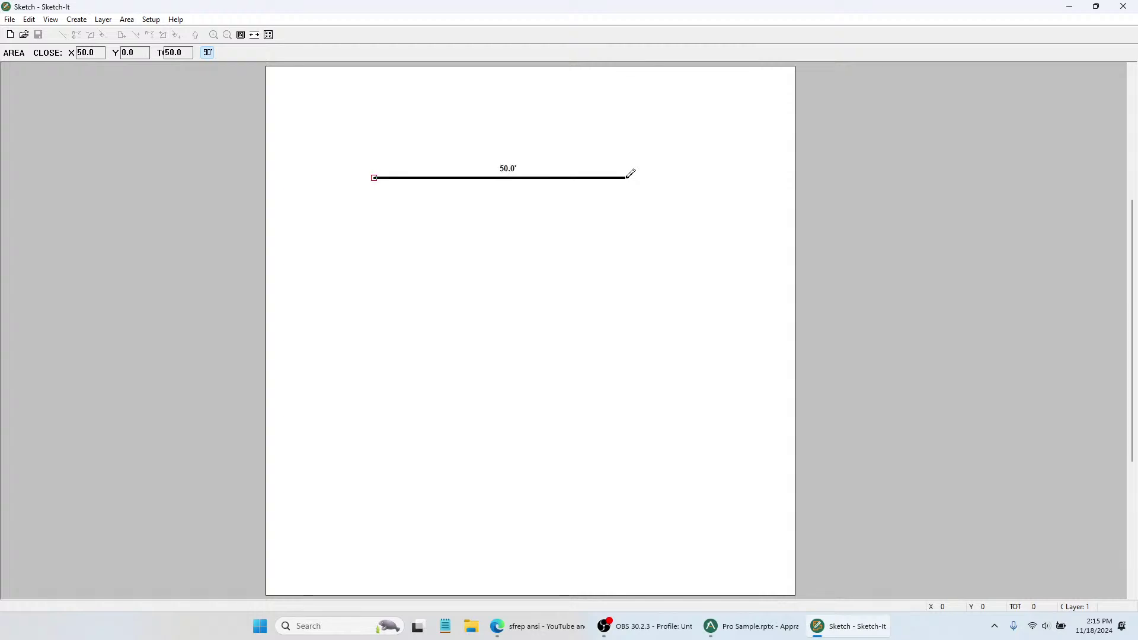
{"action": "type", "text": "30"}
{"action": "key", "text": "Down"}
{"action": "key", "text": "Return"}
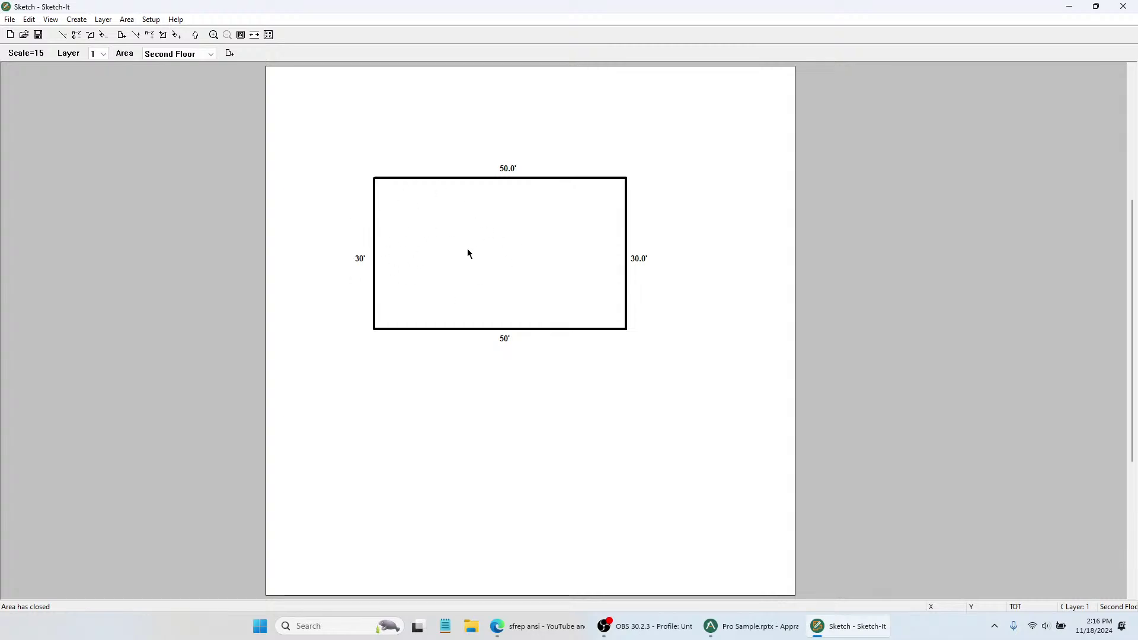
Create a positive Living Area named Second Floor, posting to floor 2.
{"action": "left_click", "coordinate": [233, 55]}
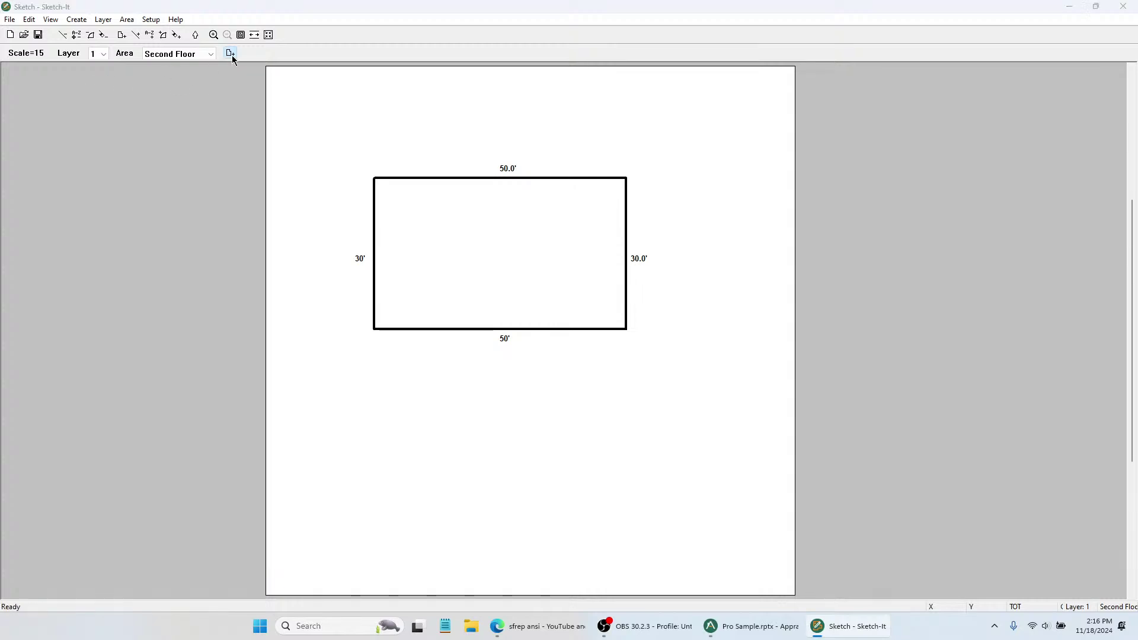
{"action": "left_click", "coordinate": [505, 239]}
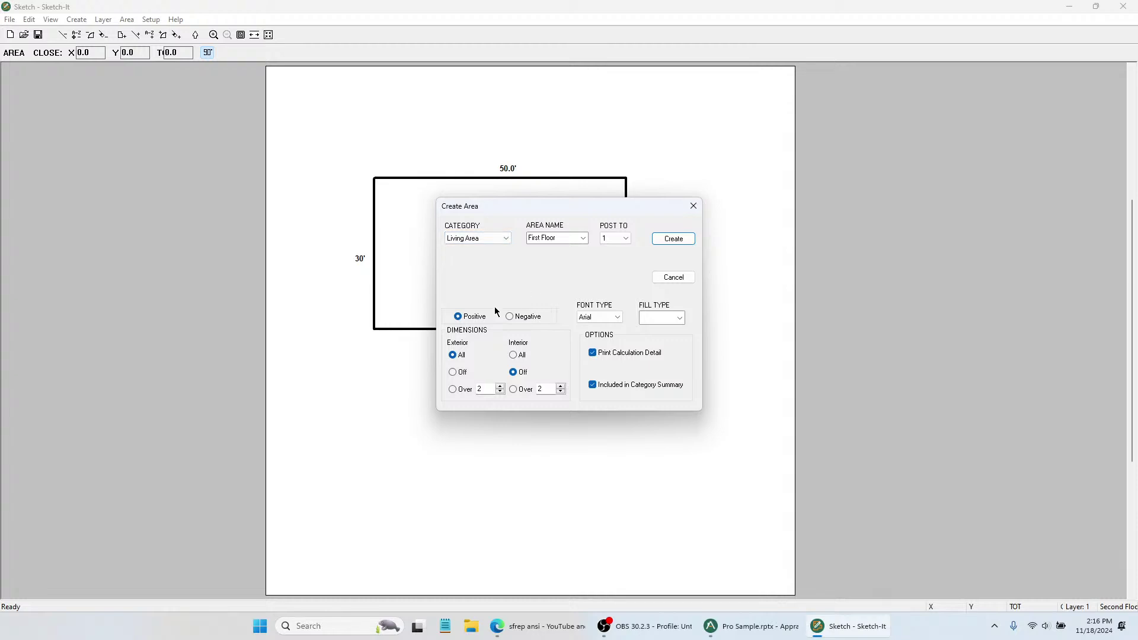
{"action": "left_click", "coordinate": [506, 238]}
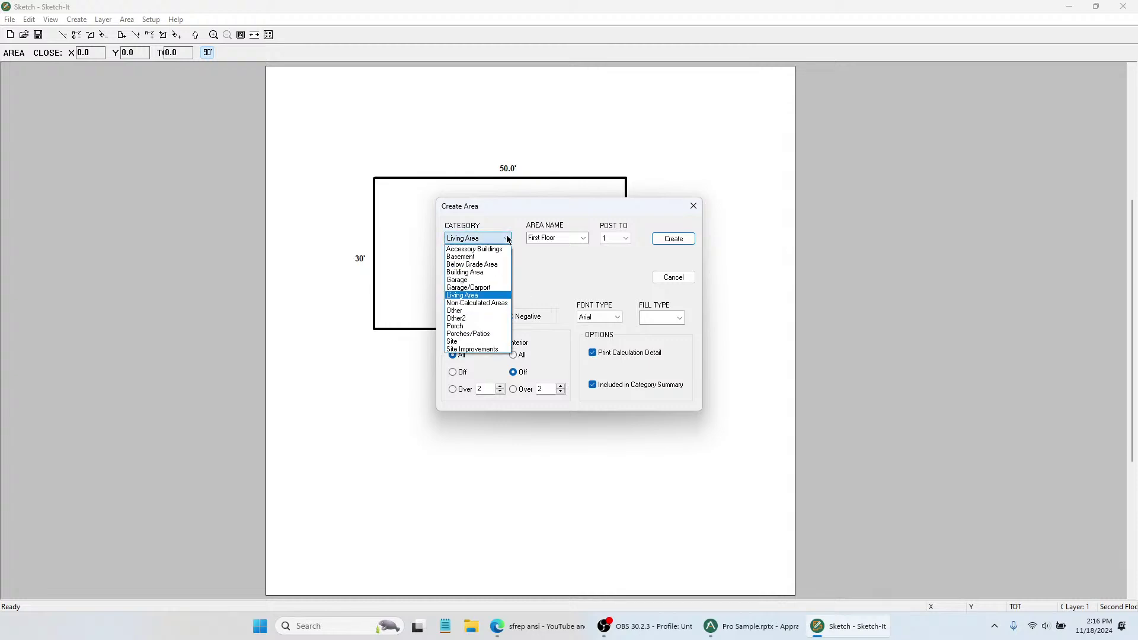
{"action": "left_click", "coordinate": [552, 288]}
{"action": "left_click", "coordinate": [511, 316]}
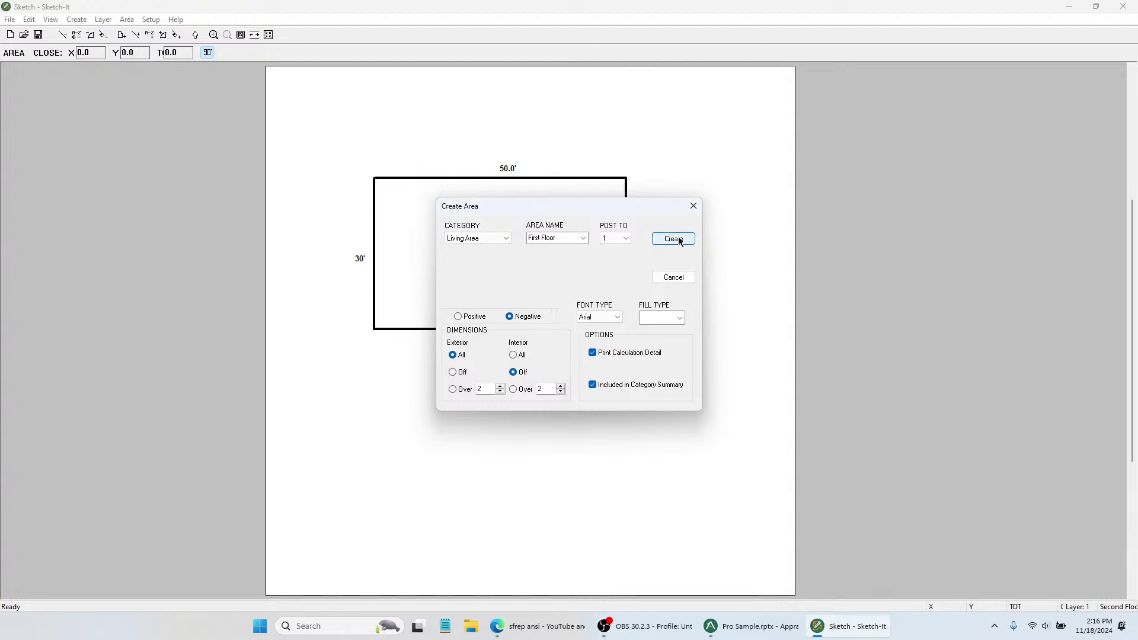
{"action": "left_click", "coordinate": [584, 238]}
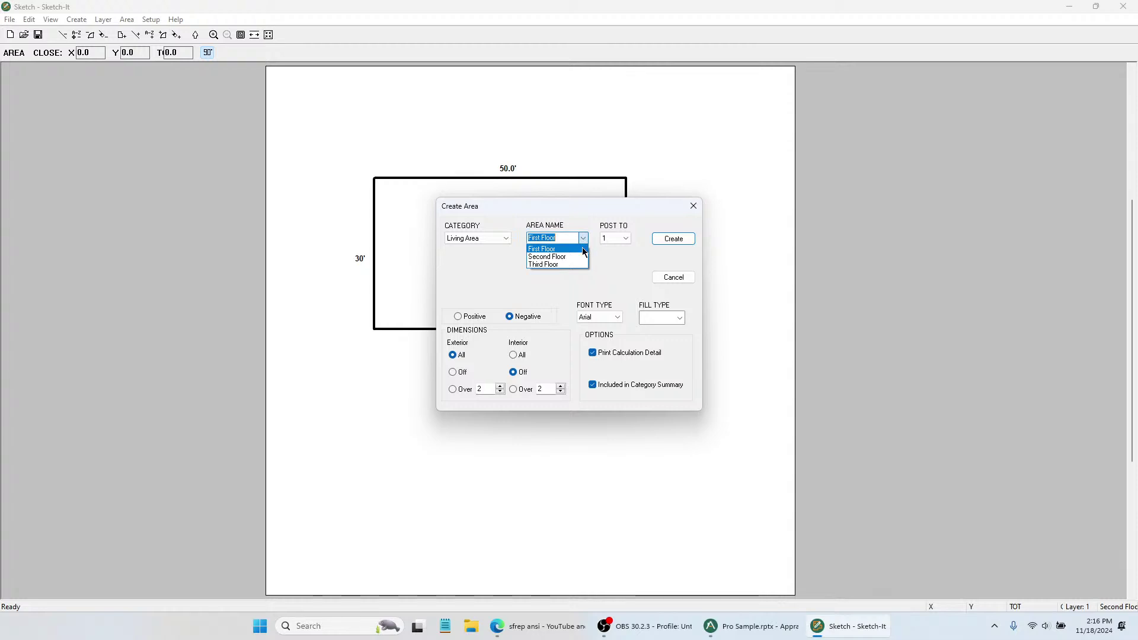
{"action": "left_click", "coordinate": [553, 255]}
{"action": "left_click", "coordinate": [682, 239]}
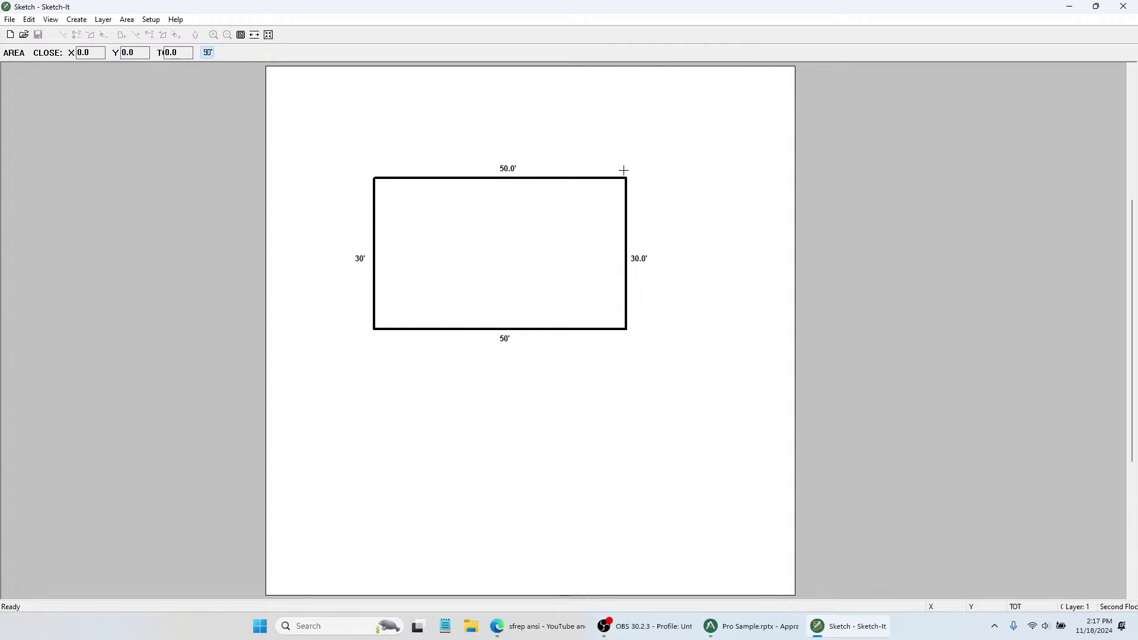
Start the new area on the top edge, 15 feet left of the rectangle's top-right corner.
{"action": "left_click", "coordinate": [626, 178]}
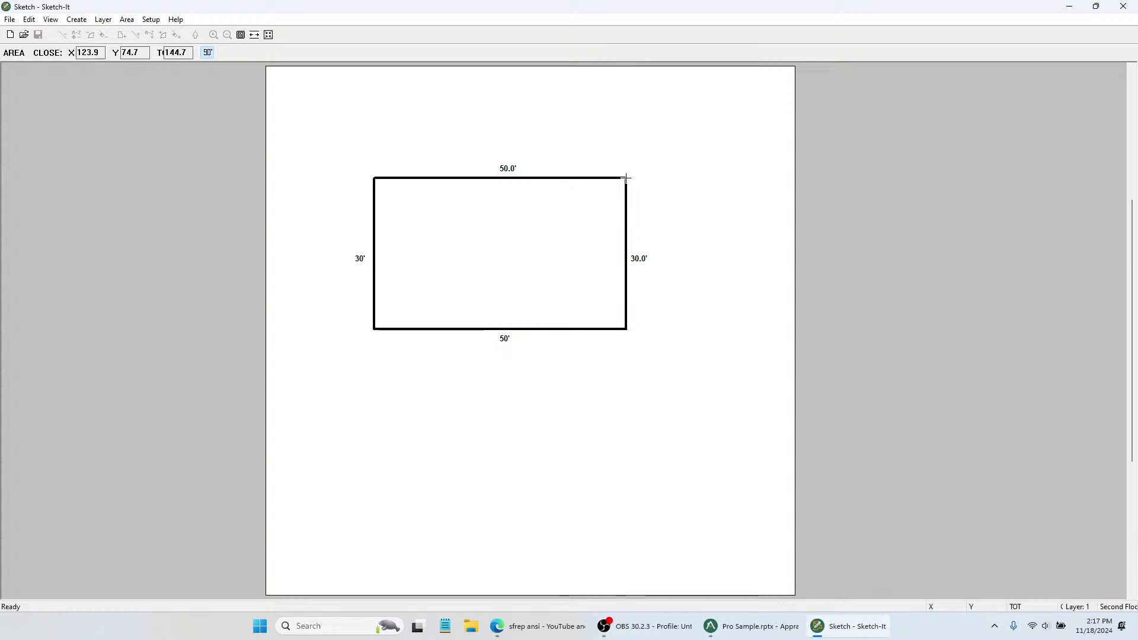
{"action": "type", "text": "15'"}
{"action": "key", "text": "Left"}
{"action": "left_click", "coordinate": [551, 178]}
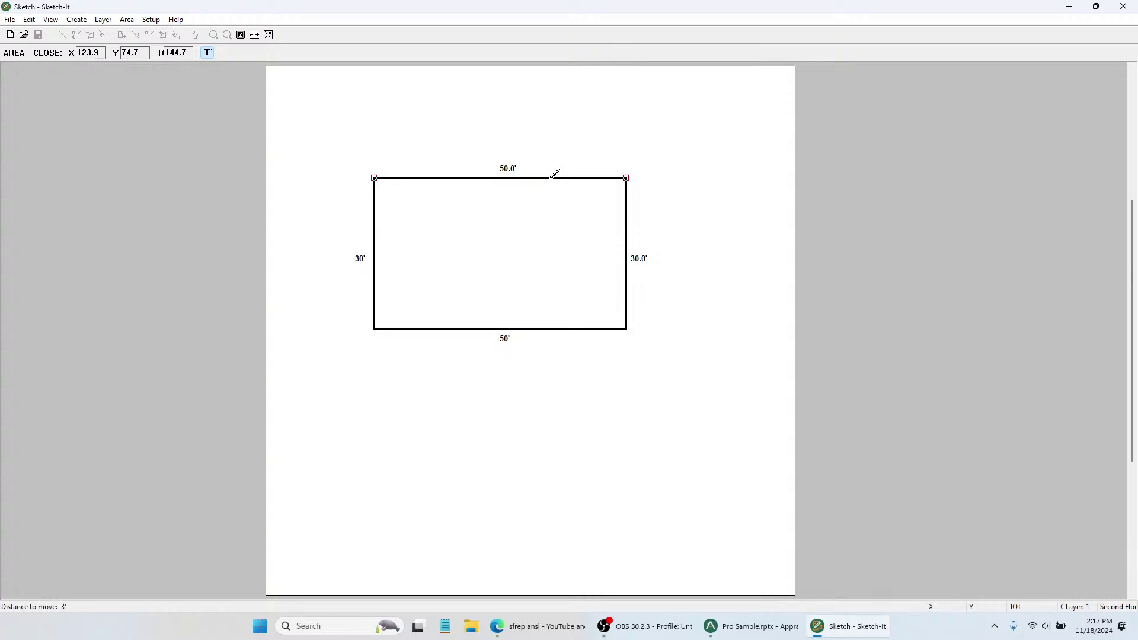
Draw the 30' dividing wall, 35' bottom wall and 30' left wall, closing the 35×30 area.
{"action": "left_click", "coordinate": [551, 328]}
{"action": "left_click", "coordinate": [552, 327]}
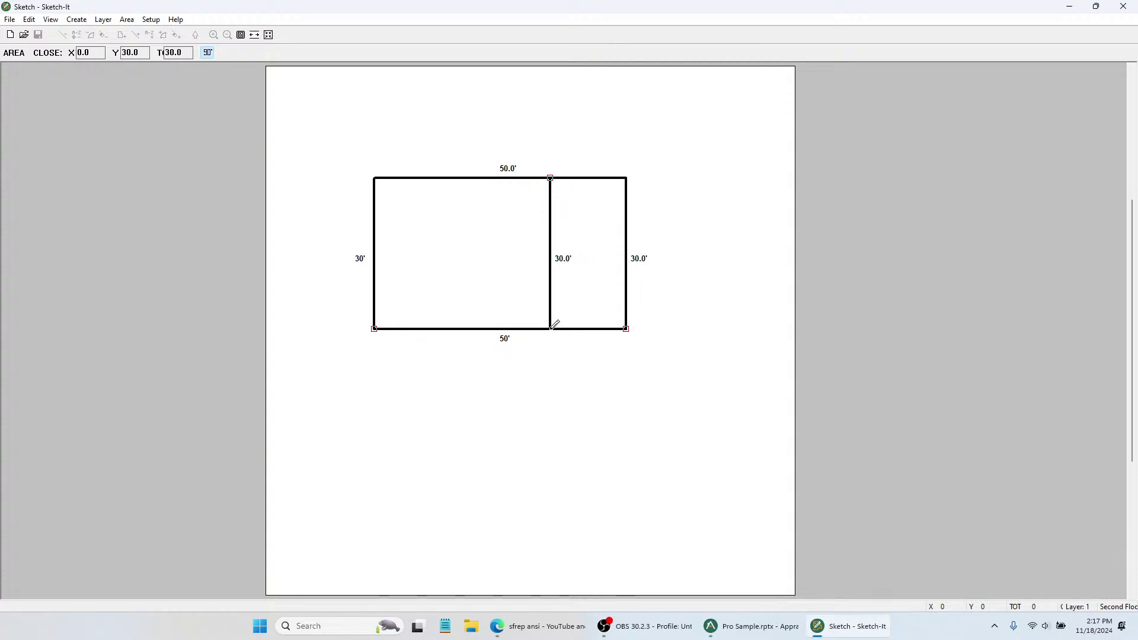
{"action": "left_click", "coordinate": [549, 326]}
{"action": "left_click", "coordinate": [375, 328]}
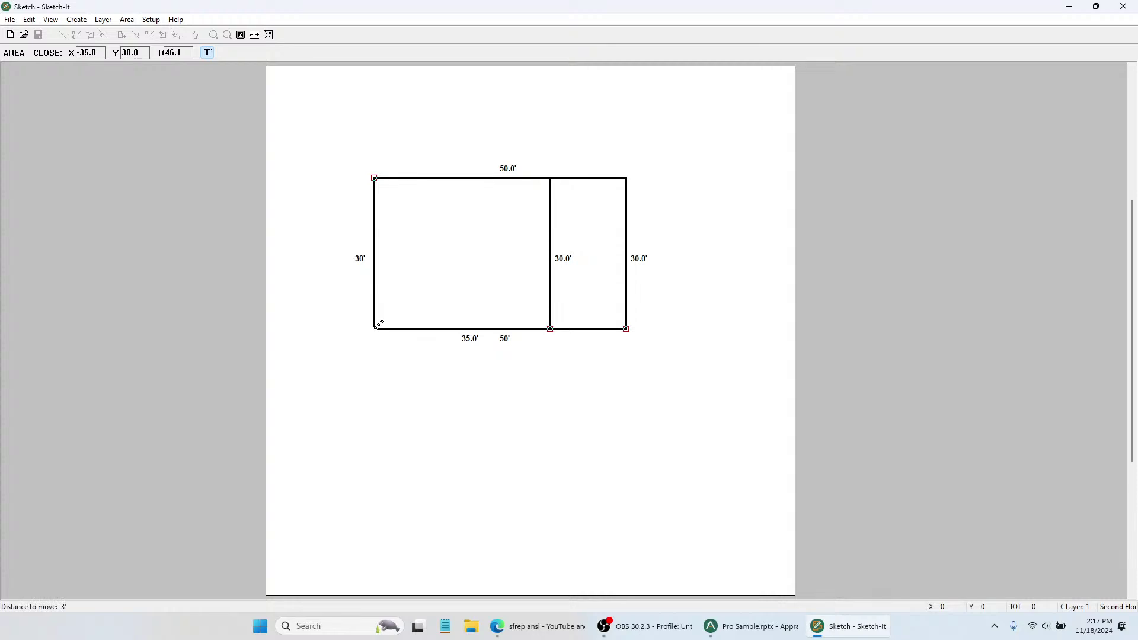
{"action": "left_click", "coordinate": [375, 177]}
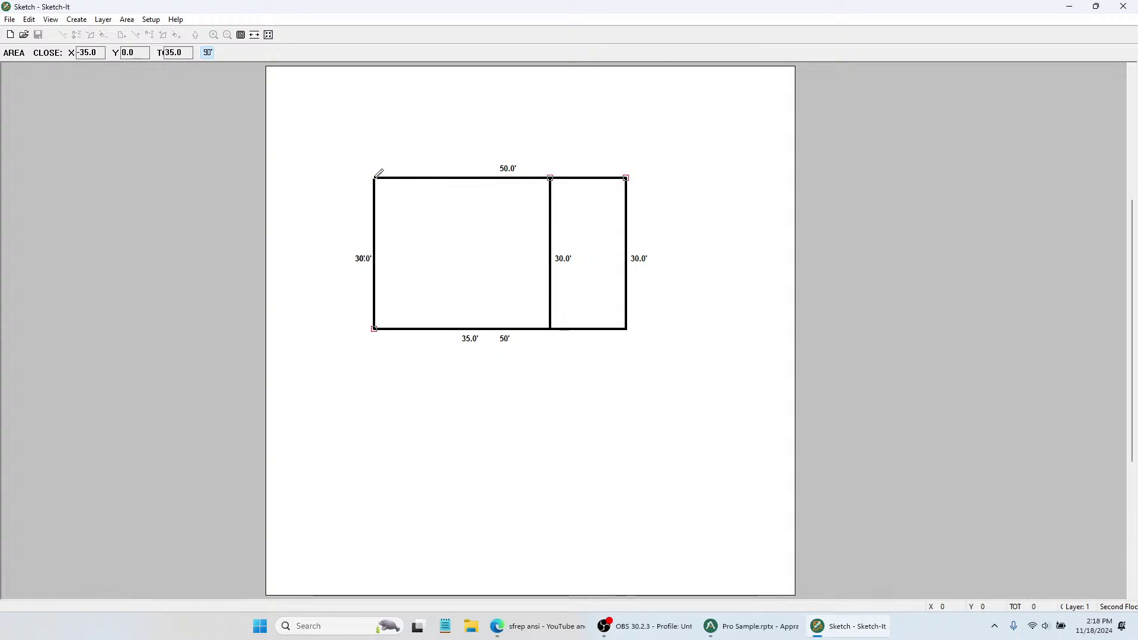
{"action": "left_click", "coordinate": [550, 178]}
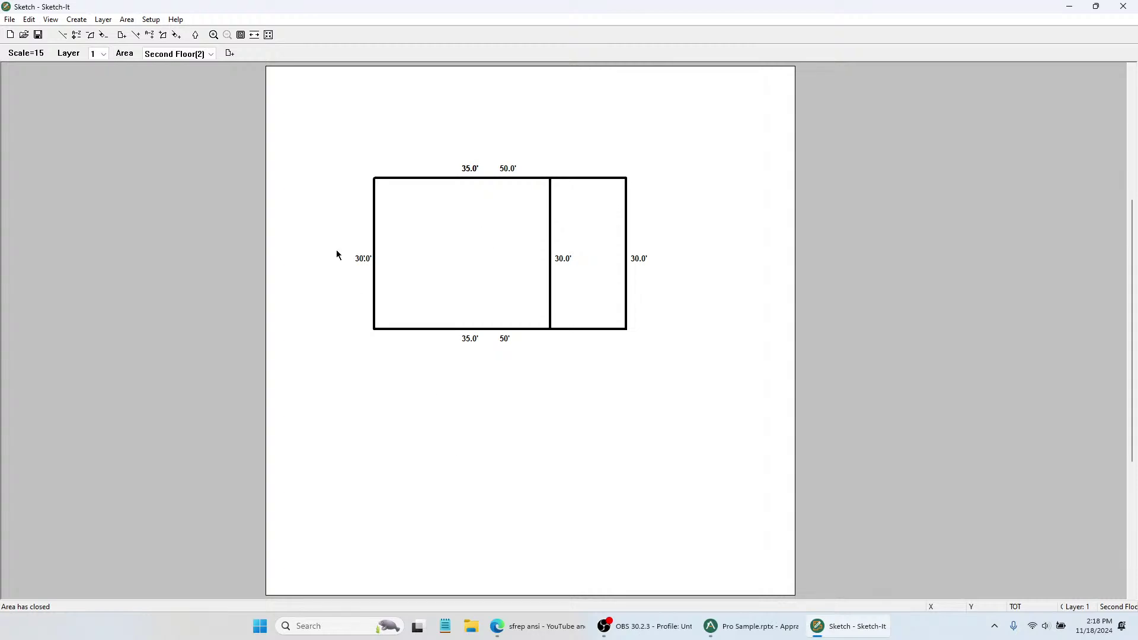
Create a new First Floor Living Area posting to 1, starting at the rectangle's top-left corner.
{"action": "left_click", "coordinate": [230, 54]}
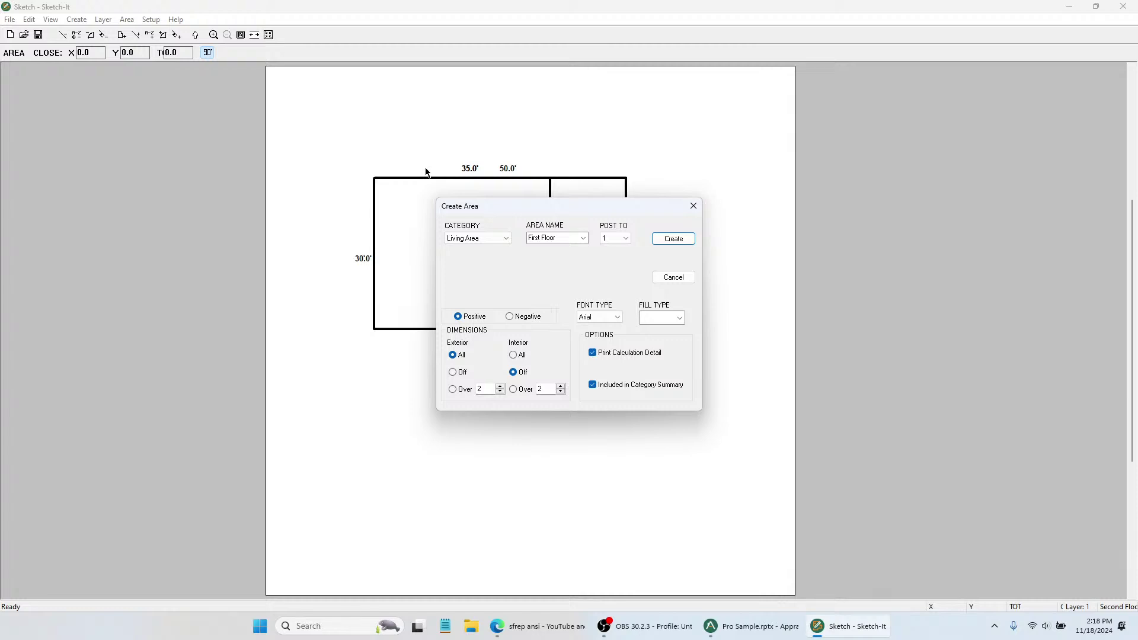
{"action": "left_click", "coordinate": [670, 240]}
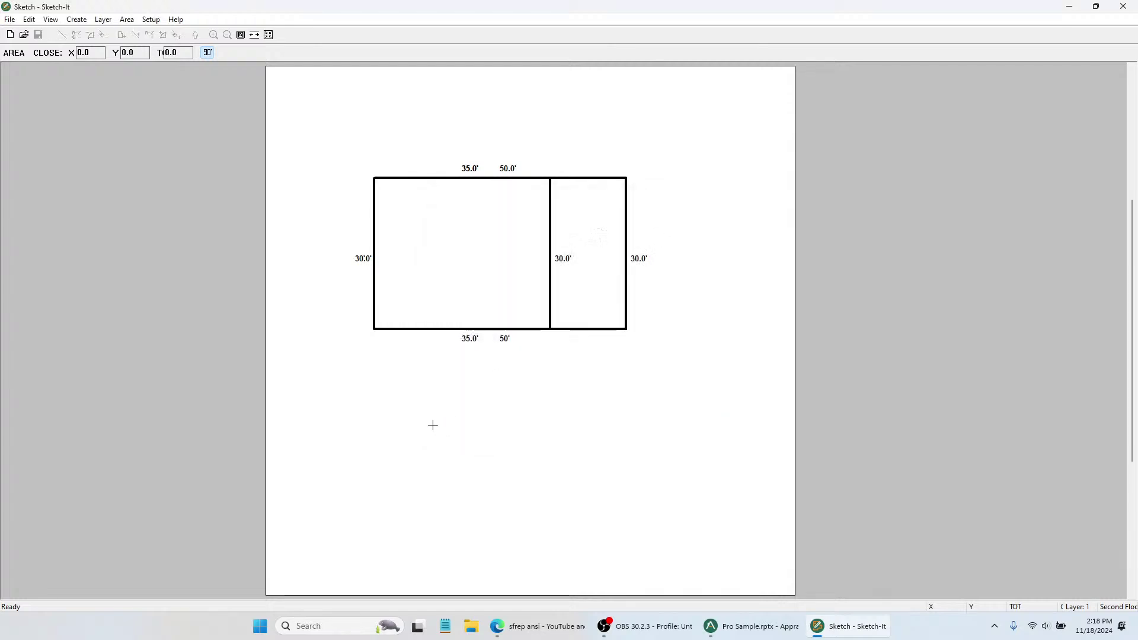
{"action": "left_click", "coordinate": [374, 405]}
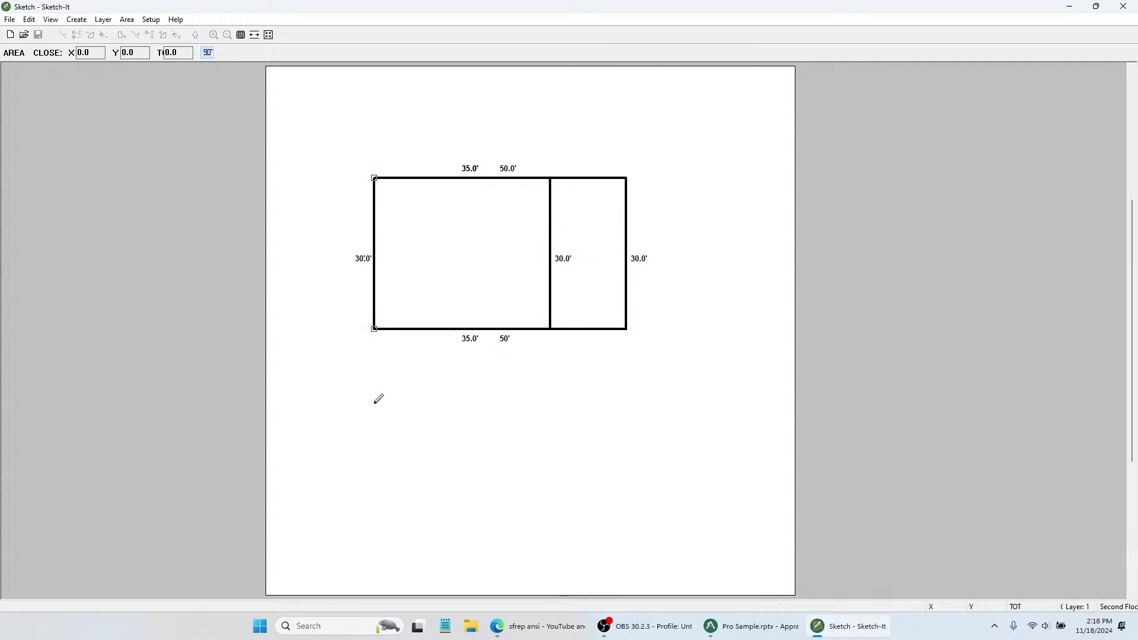